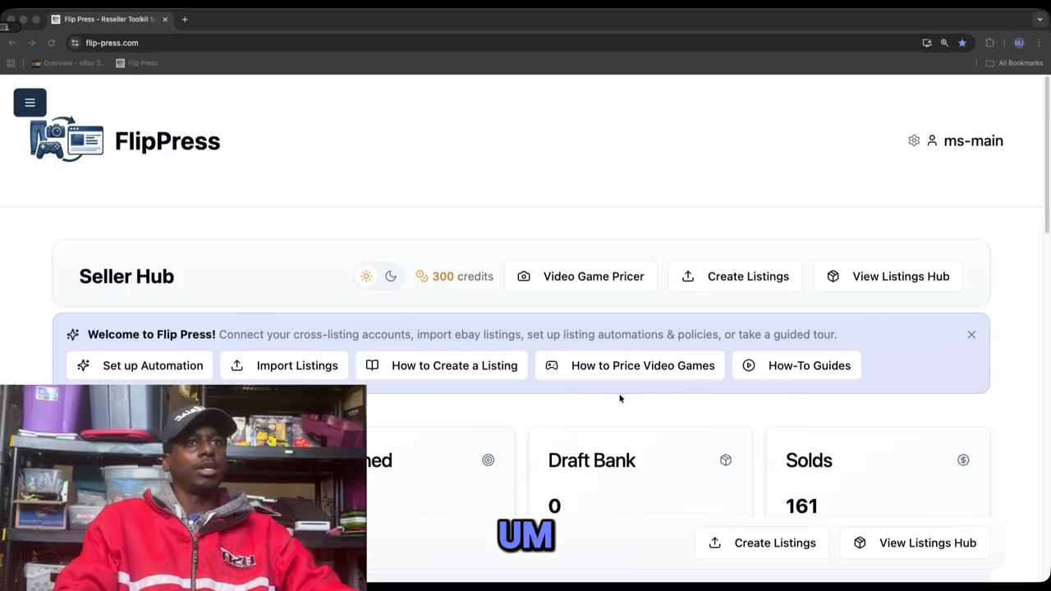
Step: Open the Listings Hub and look through the listed products
{"action": "left_click", "coordinate": [883, 278]}
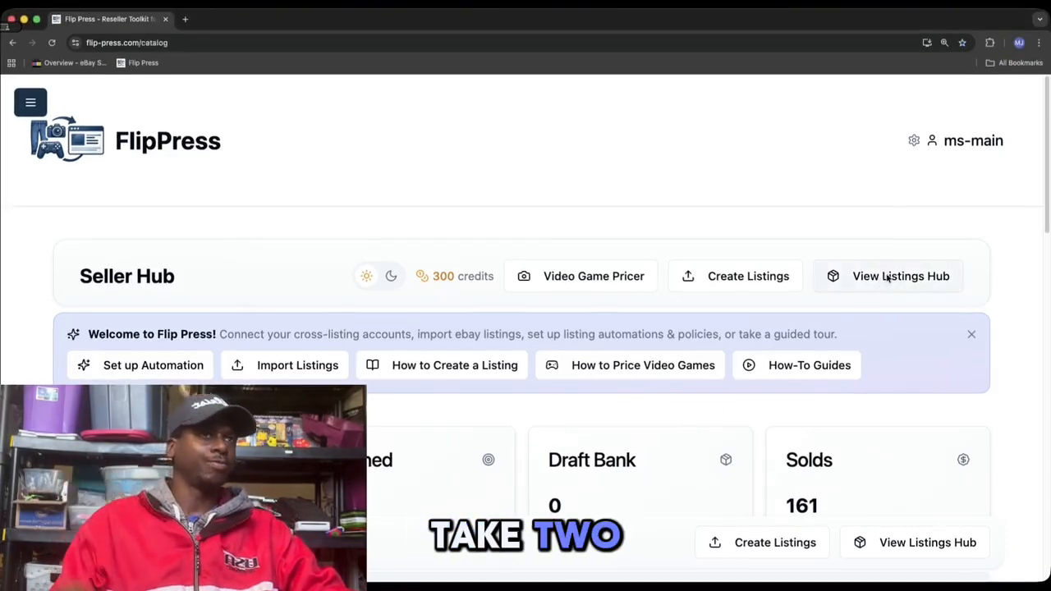
{"action": "scroll", "coordinate": [714, 321], "scroll_direction": "down", "scroll_amount": 5}
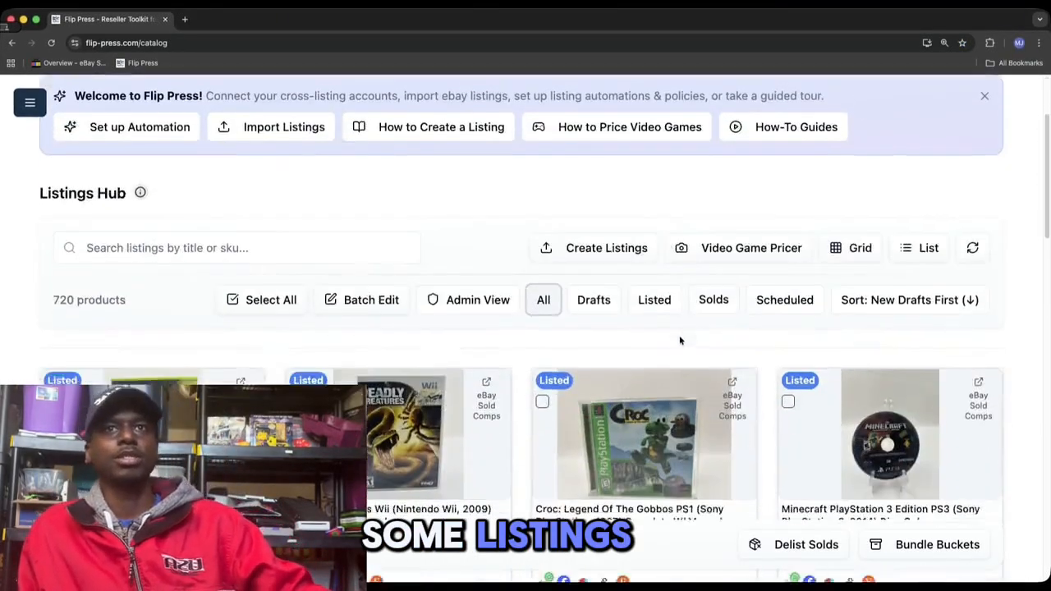
{"action": "scroll", "coordinate": [645, 370], "scroll_direction": "down", "scroll_amount": 5}
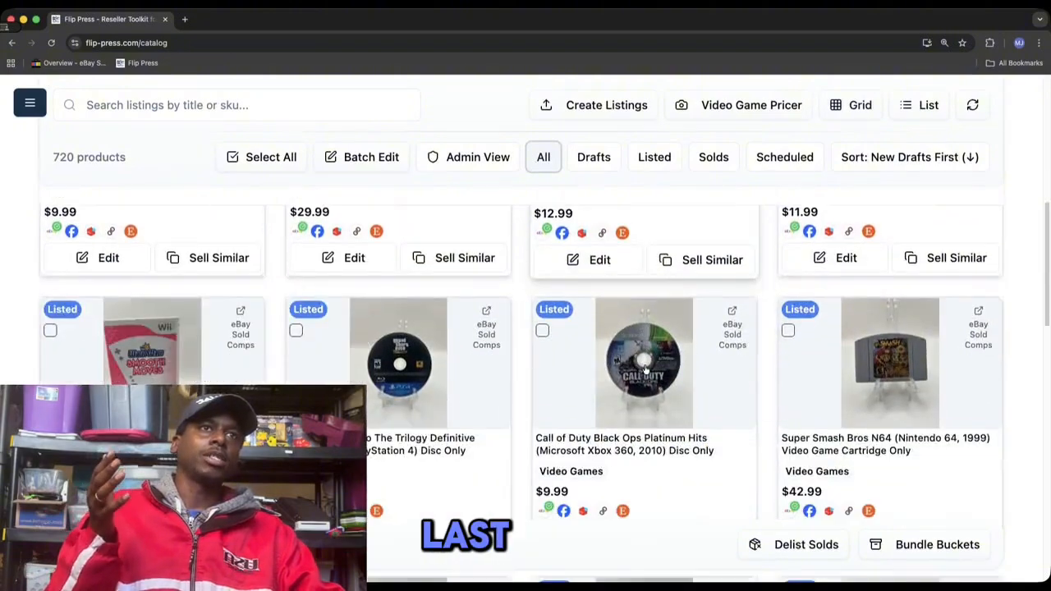
{"action": "scroll", "coordinate": [645, 370], "scroll_direction": "down", "scroll_amount": 4}
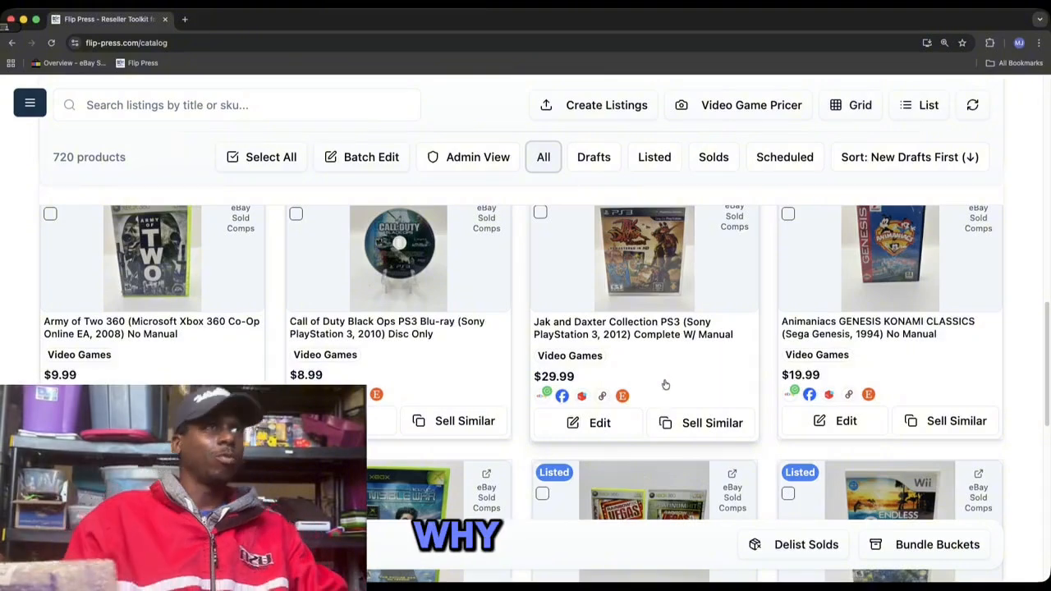
{"action": "scroll", "coordinate": [649, 411], "scroll_direction": "up", "scroll_amount": 10}
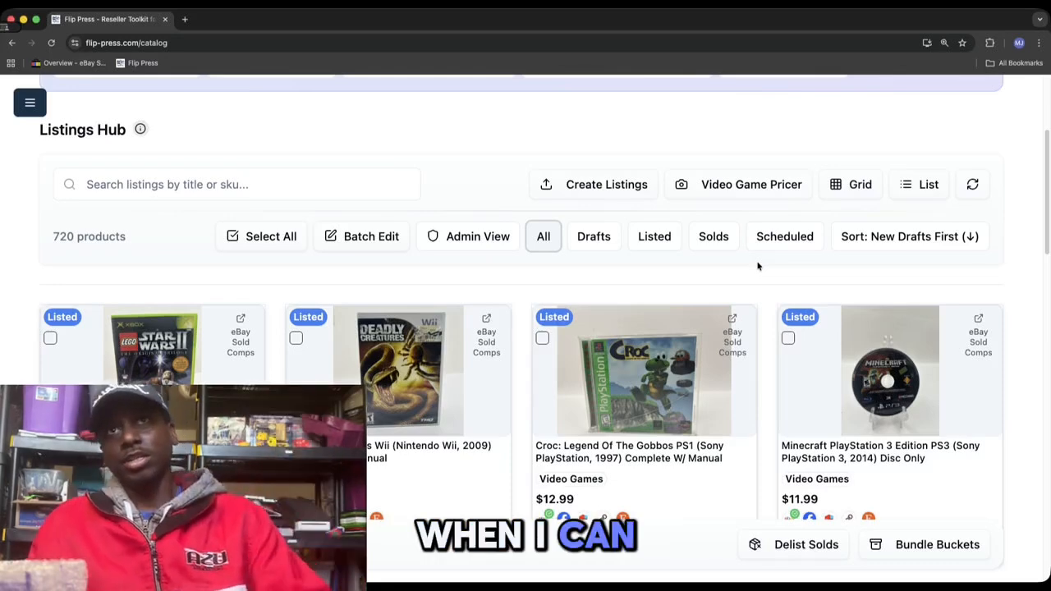
{"action": "scroll", "coordinate": [632, 260], "scroll_direction": "up", "scroll_amount": 3}
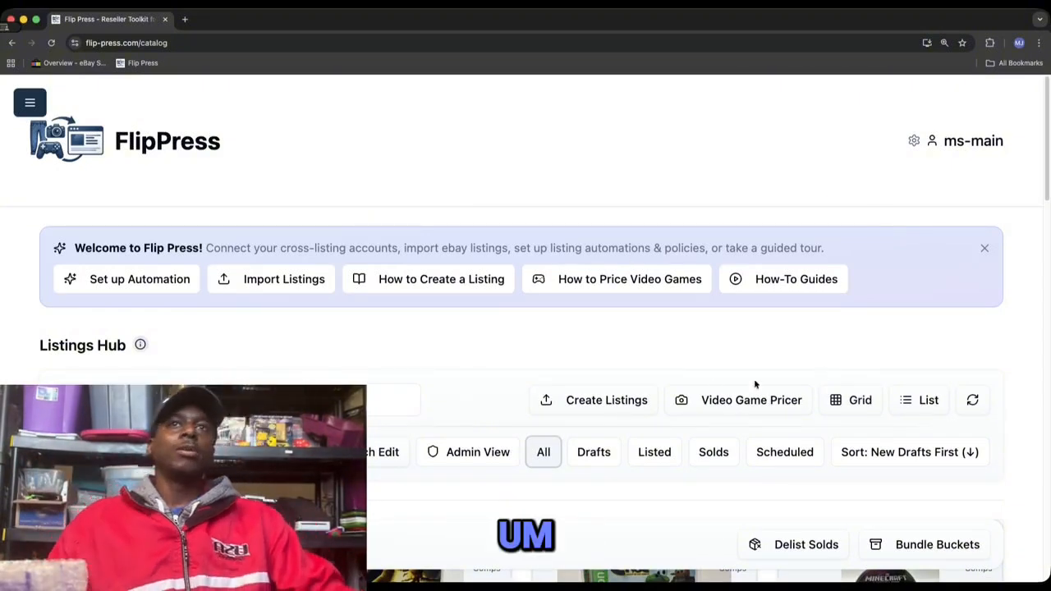
{"action": "scroll", "coordinate": [617, 381], "scroll_direction": "down", "scroll_amount": 5}
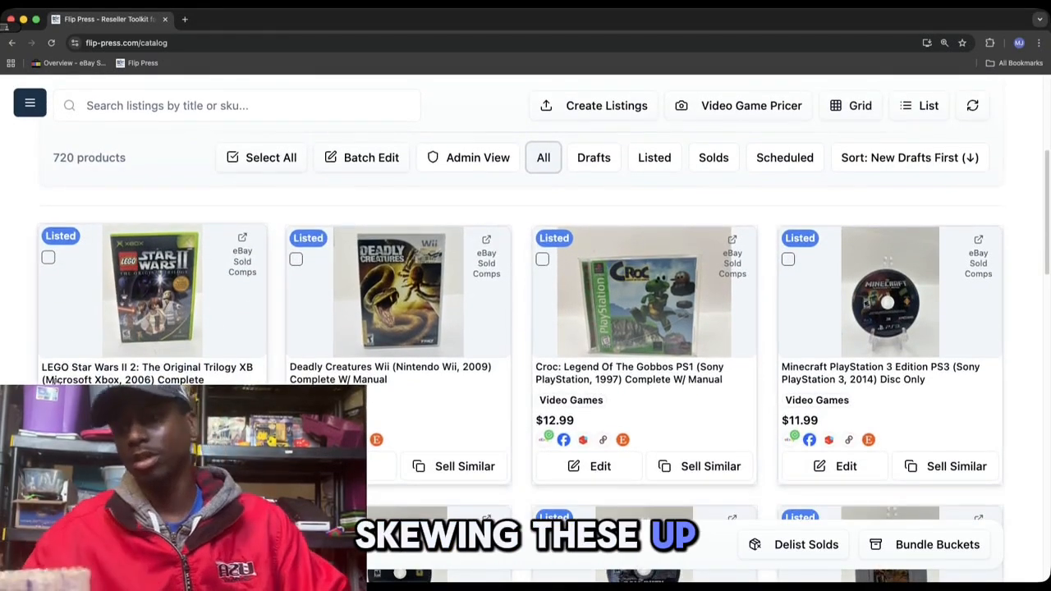
Step: Start a batch edit of the Custom SKU field with Sequential Mode turned on
{"action": "left_click", "coordinate": [364, 167]}
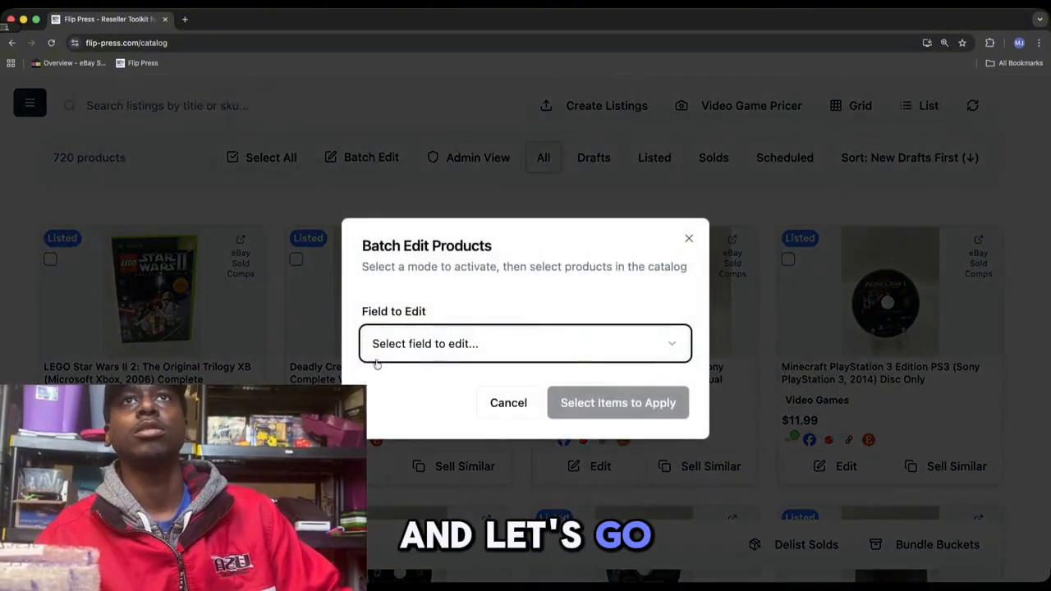
{"action": "left_click", "coordinate": [423, 351]}
{"action": "left_click", "coordinate": [452, 95]}
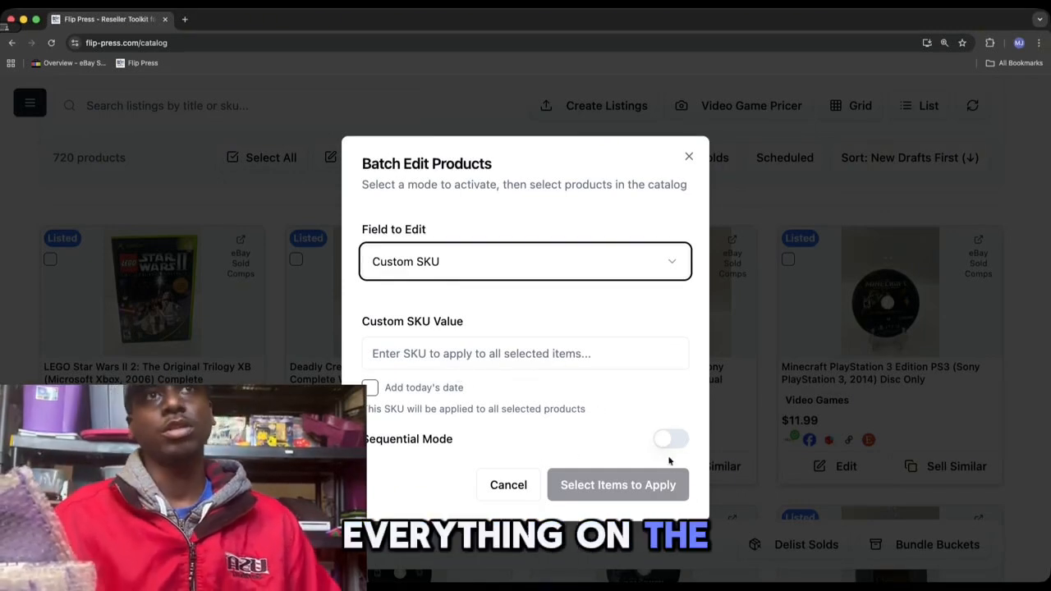
{"action": "left_click", "coordinate": [652, 438]}
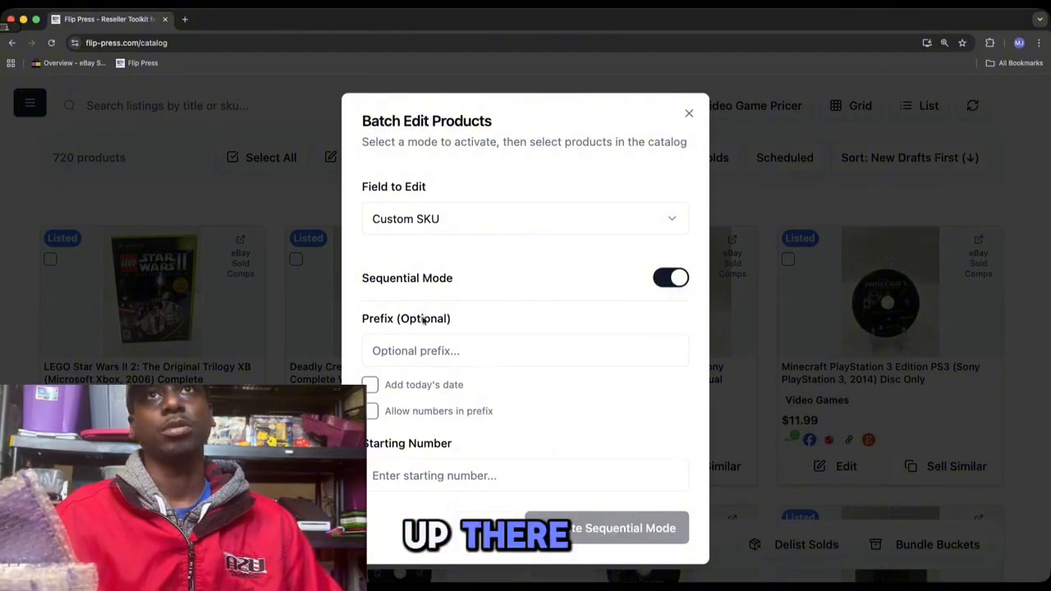
Step: Set the SKU prefix to Z and the starting number to 3576, and activate sequential mode
{"action": "left_click", "coordinate": [414, 351]}
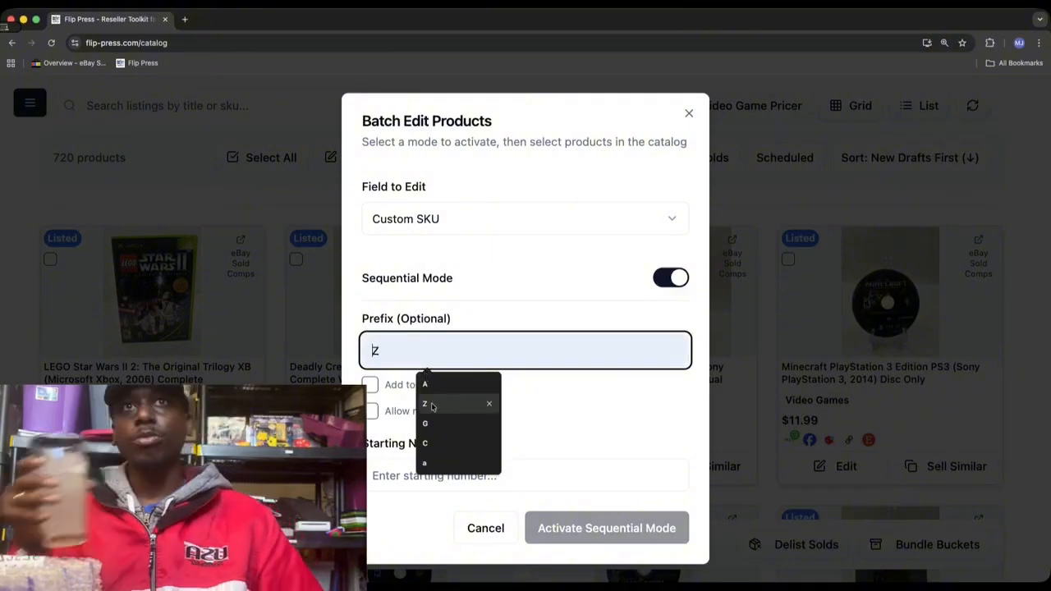
{"action": "left_click", "coordinate": [430, 404]}
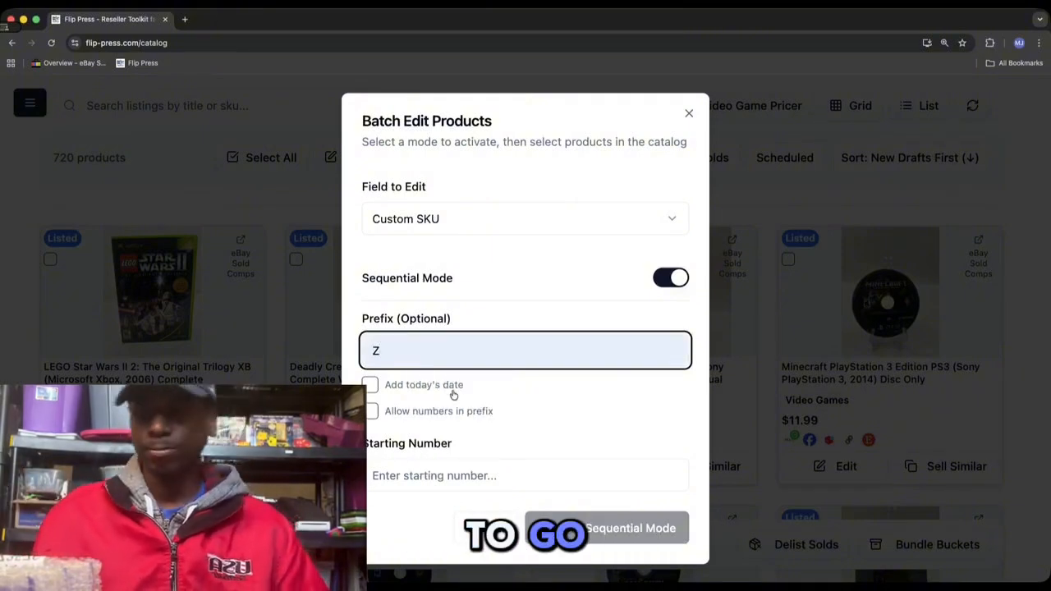
{"action": "left_click", "coordinate": [477, 475]}
{"action": "type", "text": "3576"}
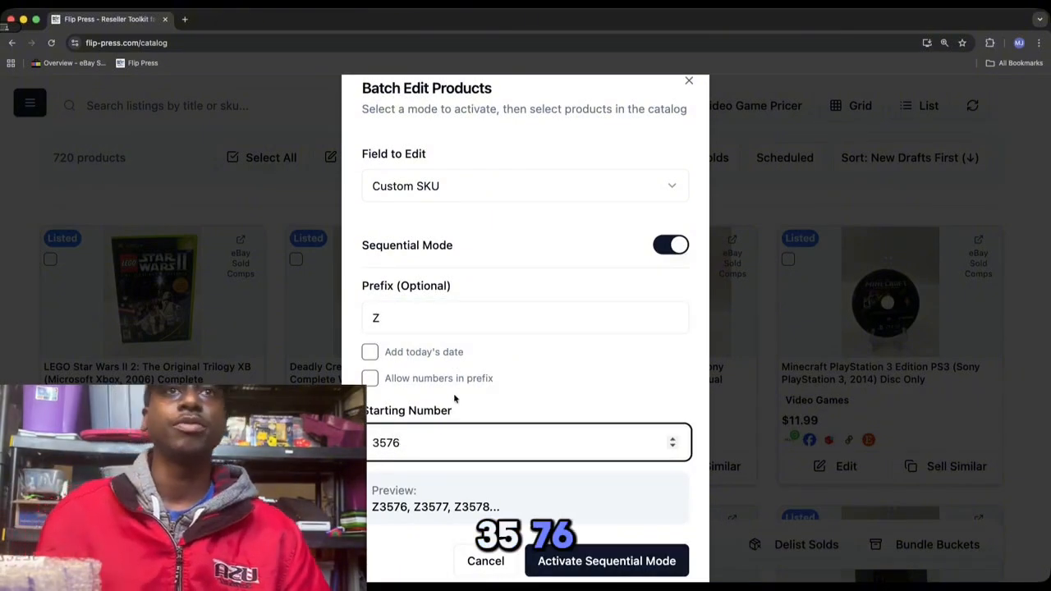
{"action": "left_click", "coordinate": [666, 546]}
Step: Assign SKUs Z3576 to Z3578, in order, to Grand Theft Auto The Trilogy PS4, Minecraft PS3 and Call of Duty Black Ops Xbox 360
{"action": "scroll", "coordinate": [664, 538], "scroll_direction": "down", "scroll_amount": 3}
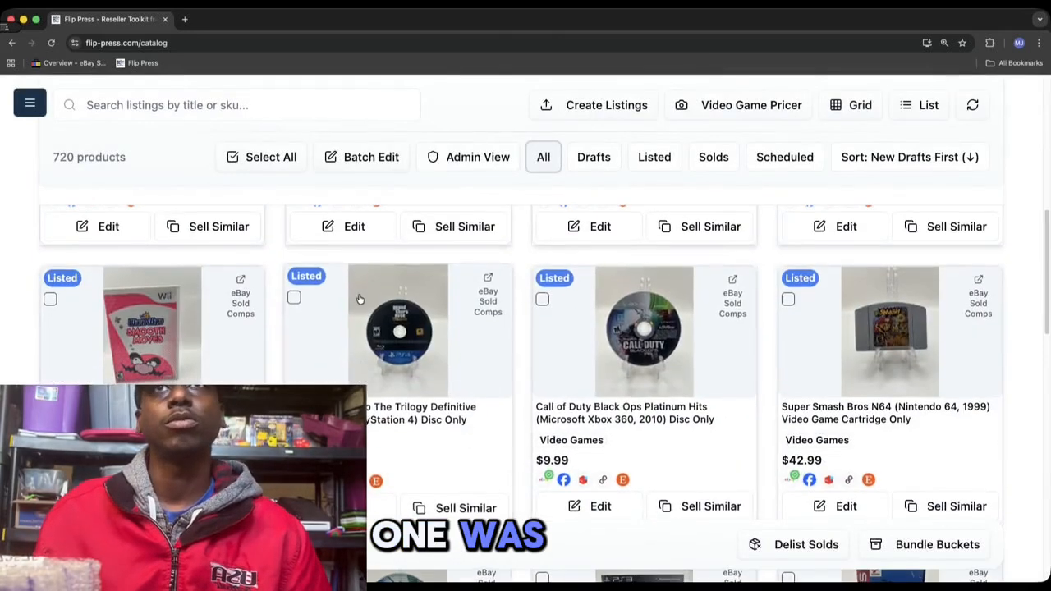
{"action": "left_click", "coordinate": [294, 298]}
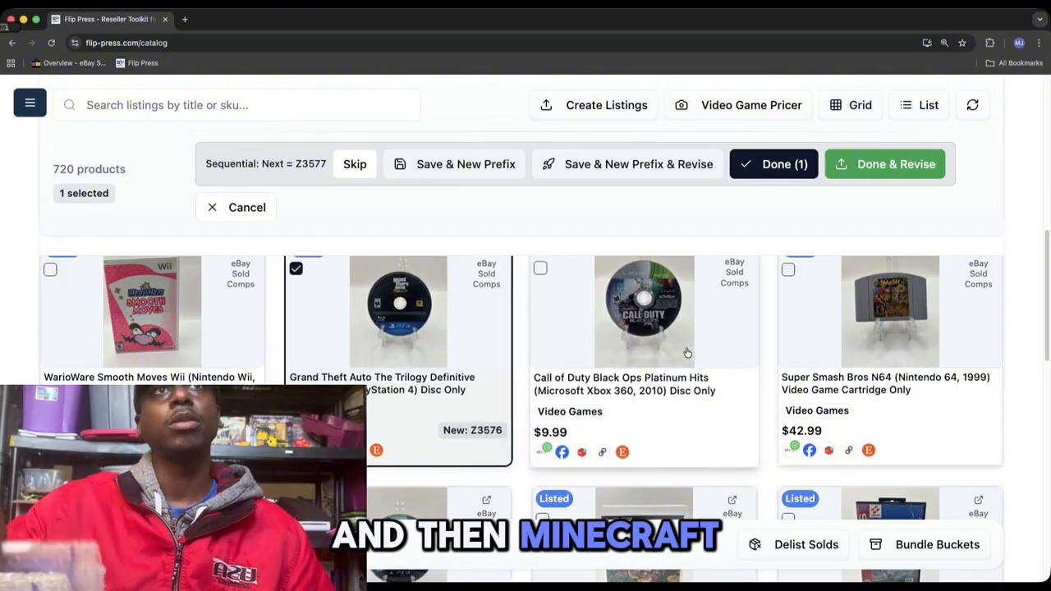
{"action": "scroll", "coordinate": [500, 337], "scroll_direction": "up", "scroll_amount": 3}
{"action": "left_click", "coordinate": [852, 359]}
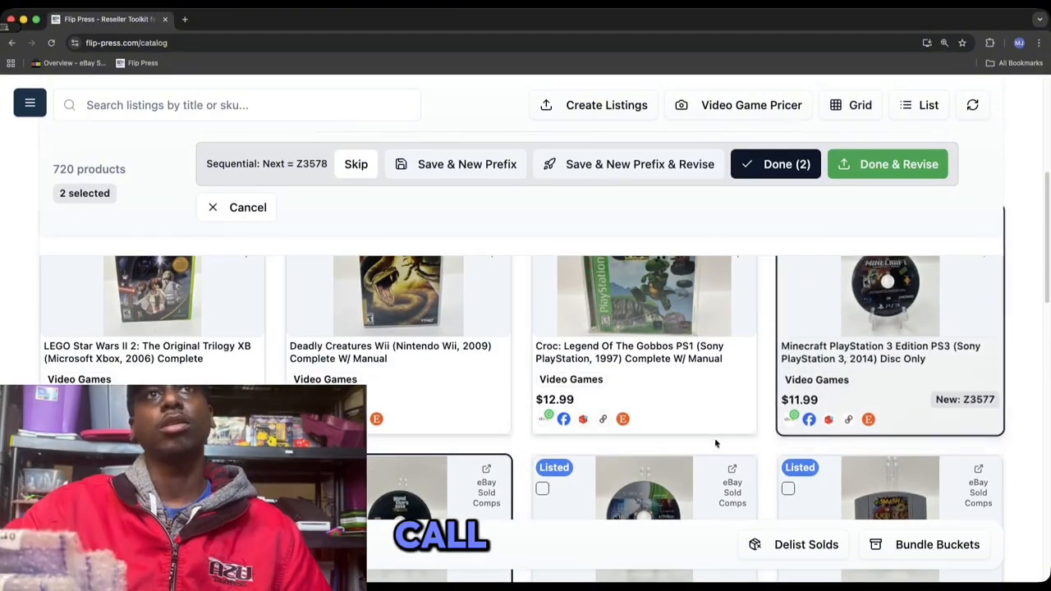
{"action": "scroll", "coordinate": [714, 438], "scroll_direction": "down", "scroll_amount": 2}
{"action": "left_click", "coordinate": [642, 459]}
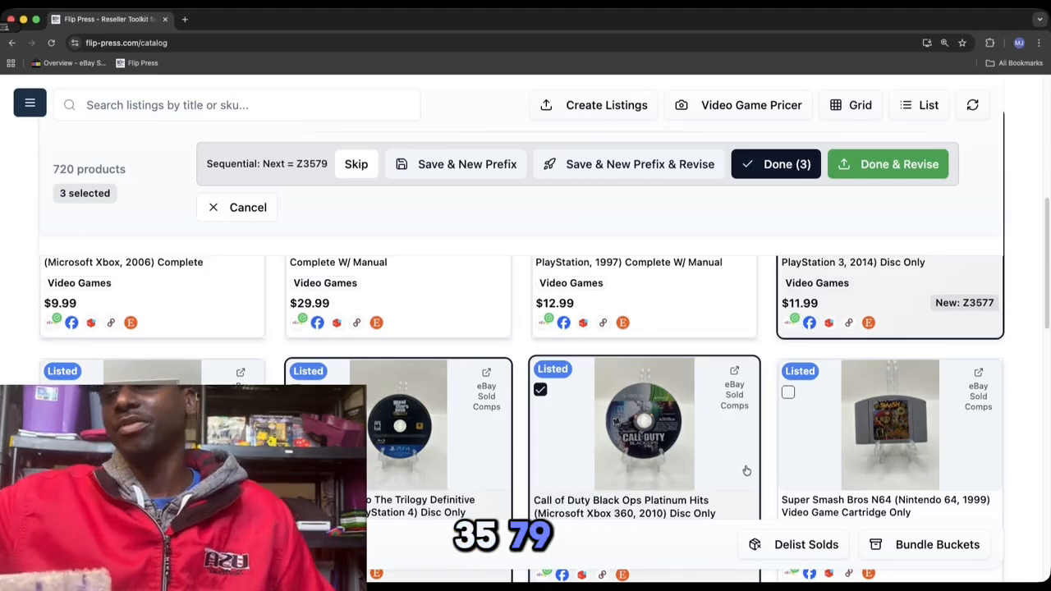
Step: Assign SKU Z3579 to Call of Duty Black Ops PS3 and Z3580 to Super Smash Bros N64
{"action": "scroll", "coordinate": [493, 460], "scroll_direction": "down", "scroll_amount": 5}
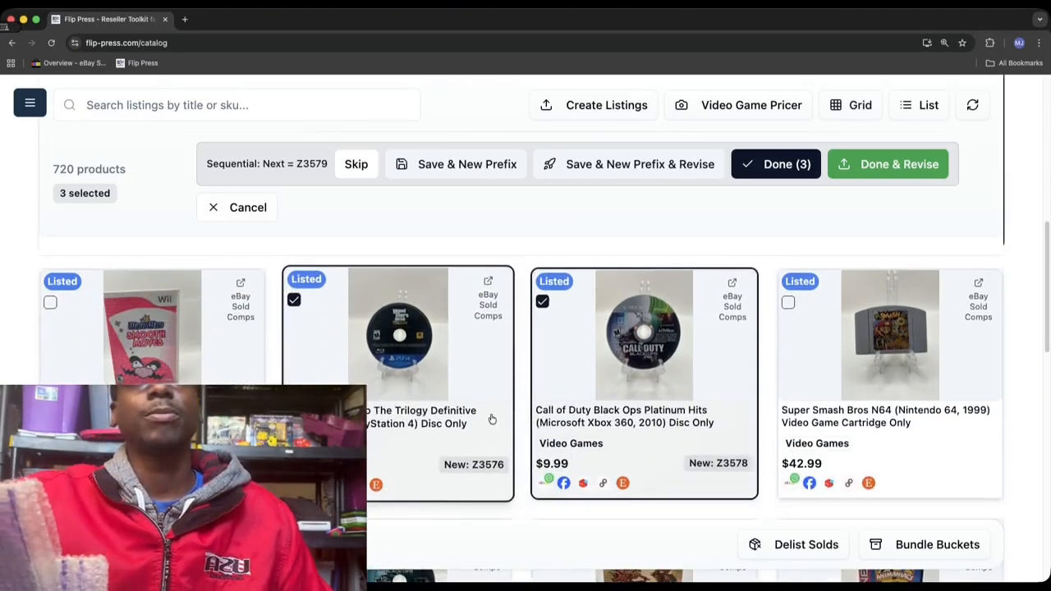
{"action": "left_click", "coordinate": [651, 416]}
{"action": "scroll", "coordinate": [879, 372], "scroll_direction": "up", "scroll_amount": 2}
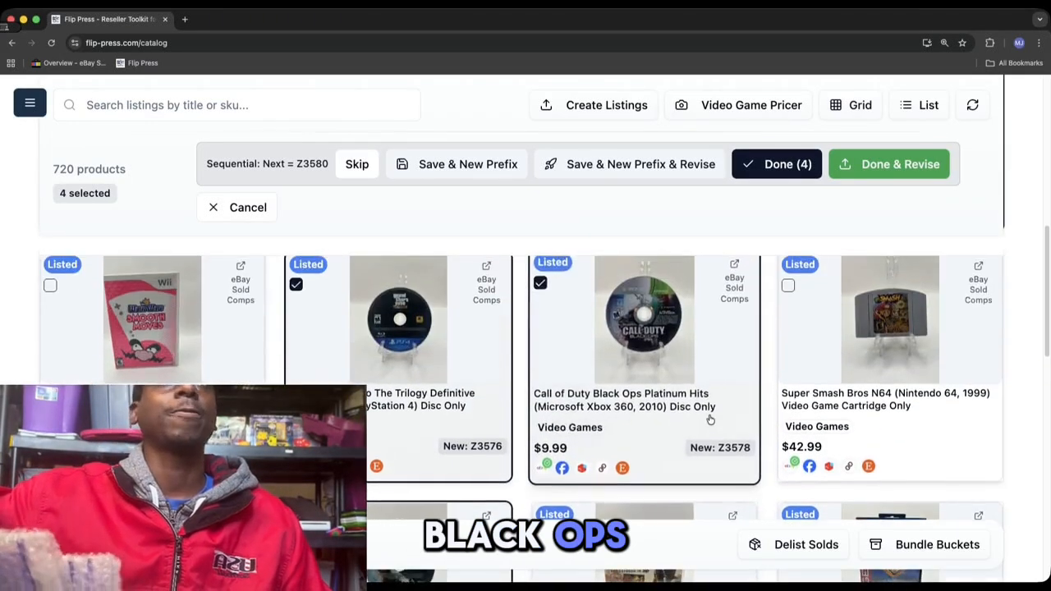
{"action": "left_click", "coordinate": [897, 362]}
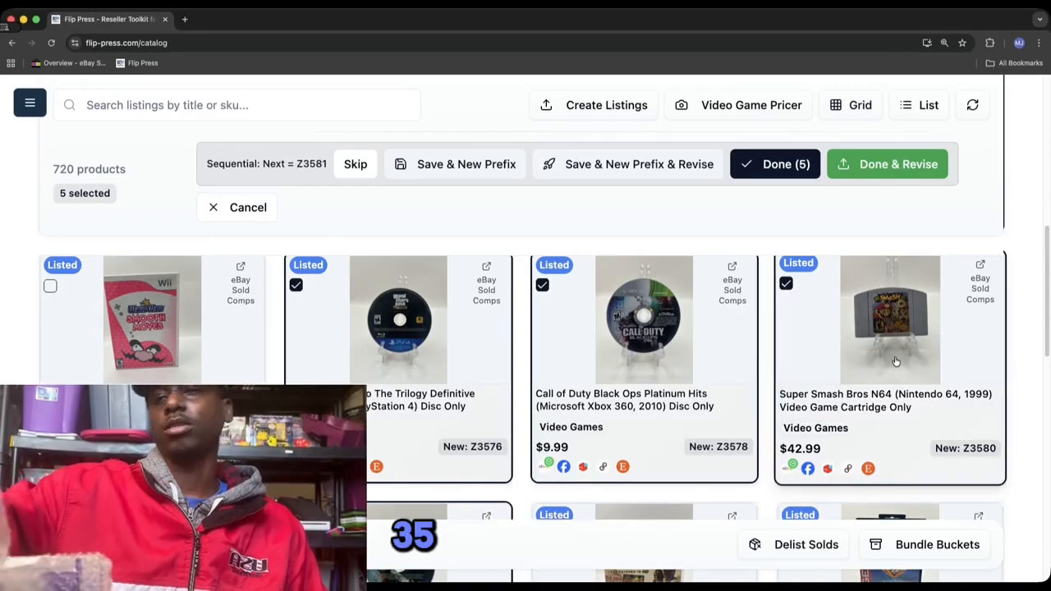
Step: Assign SKU Z3581 to the listing directly below Army of Two and Z3582 to Animaniacs Genesis
{"action": "scroll", "coordinate": [886, 366], "scroll_direction": "up", "scroll_amount": 5}
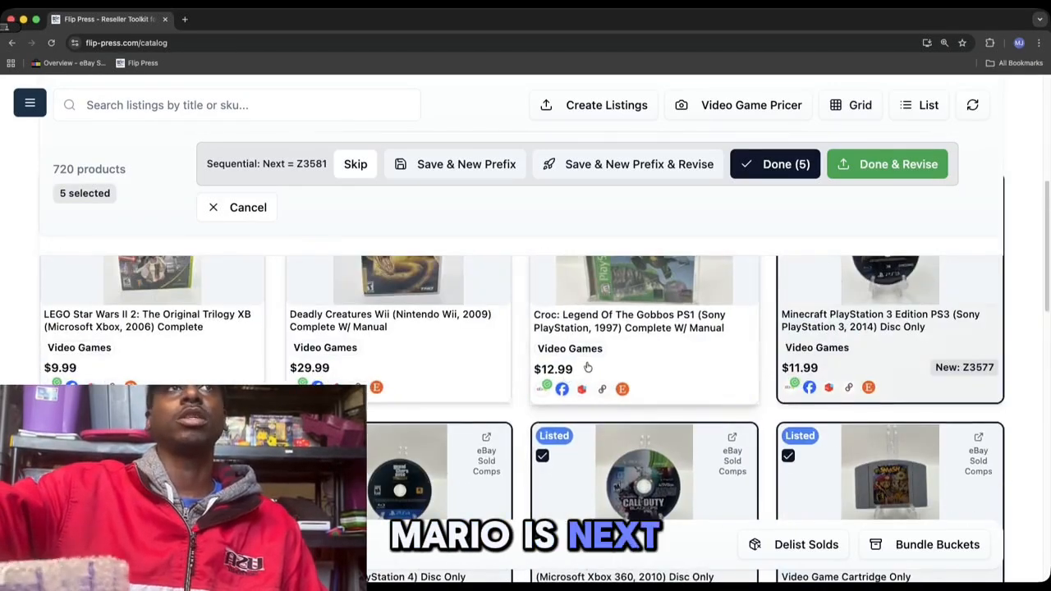
{"action": "scroll", "coordinate": [586, 375], "scroll_direction": "down", "scroll_amount": 8}
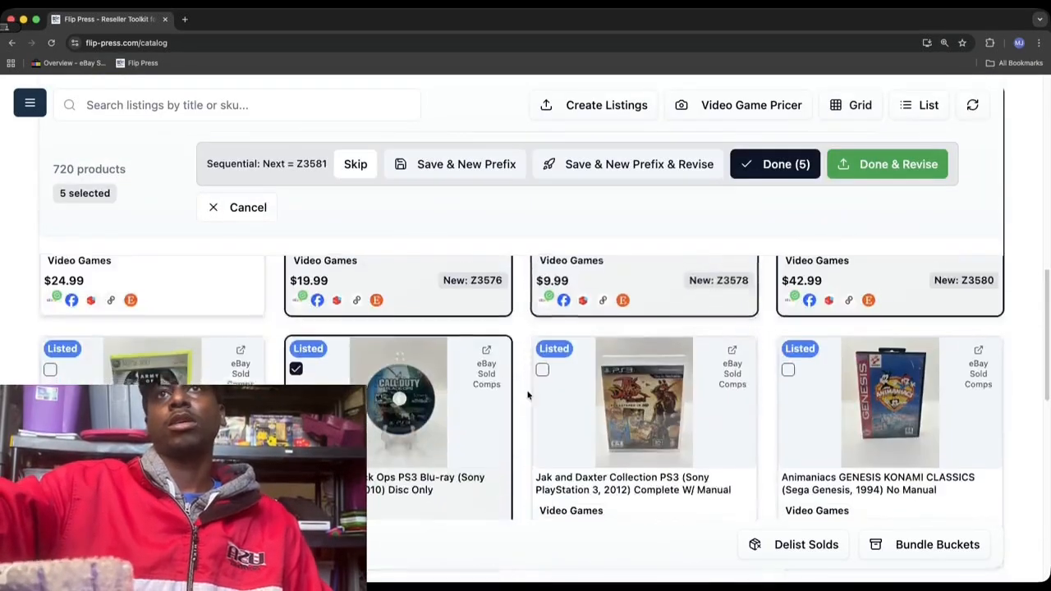
{"action": "scroll", "coordinate": [458, 404], "scroll_direction": "down", "scroll_amount": 2}
{"action": "left_click", "coordinate": [151, 410]}
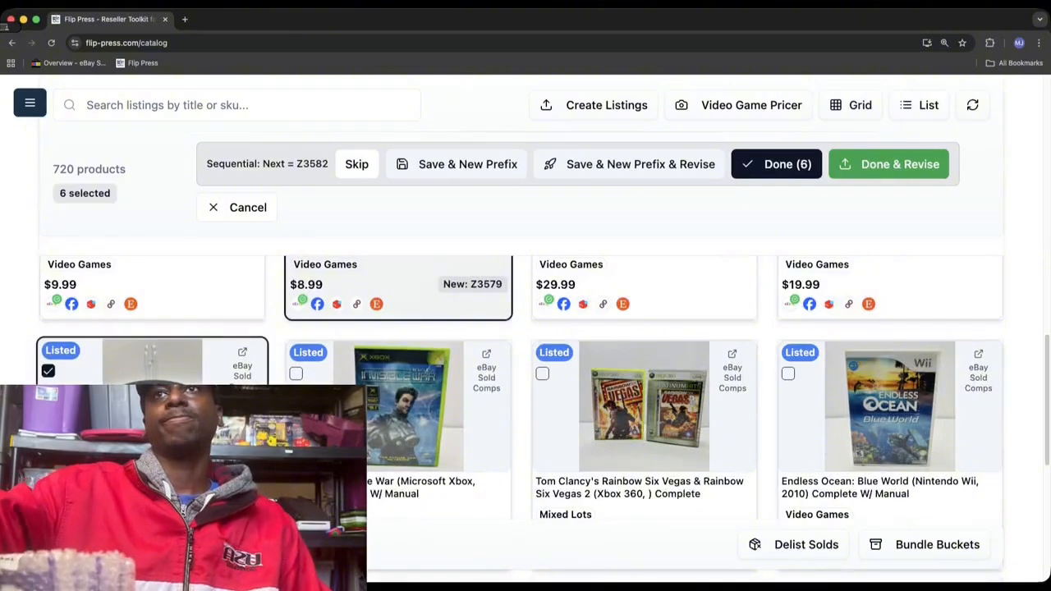
{"action": "scroll", "coordinate": [863, 427], "scroll_direction": "up", "scroll_amount": 3}
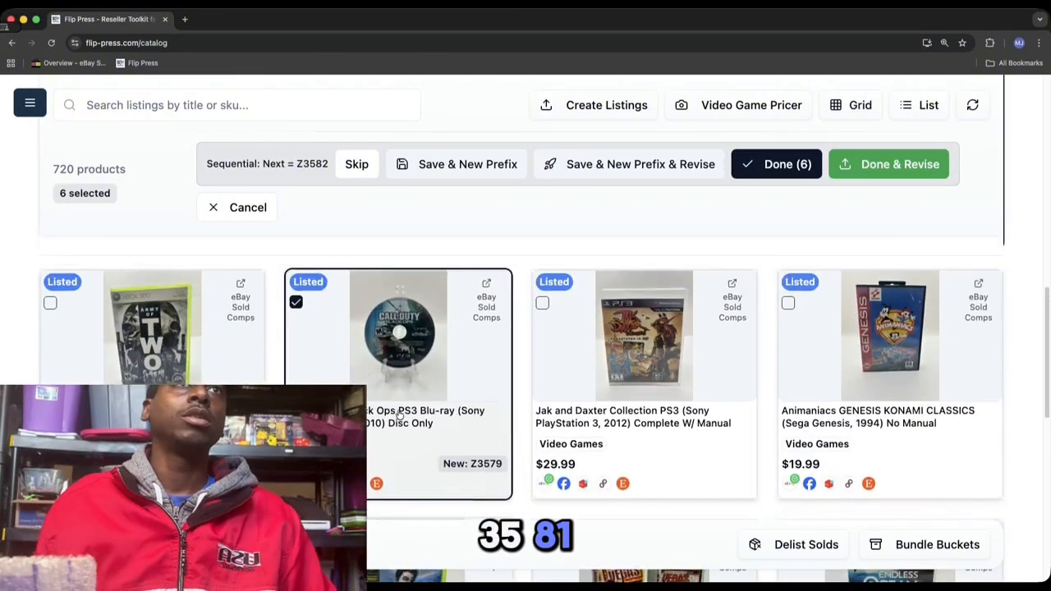
{"action": "left_click", "coordinate": [864, 427]}
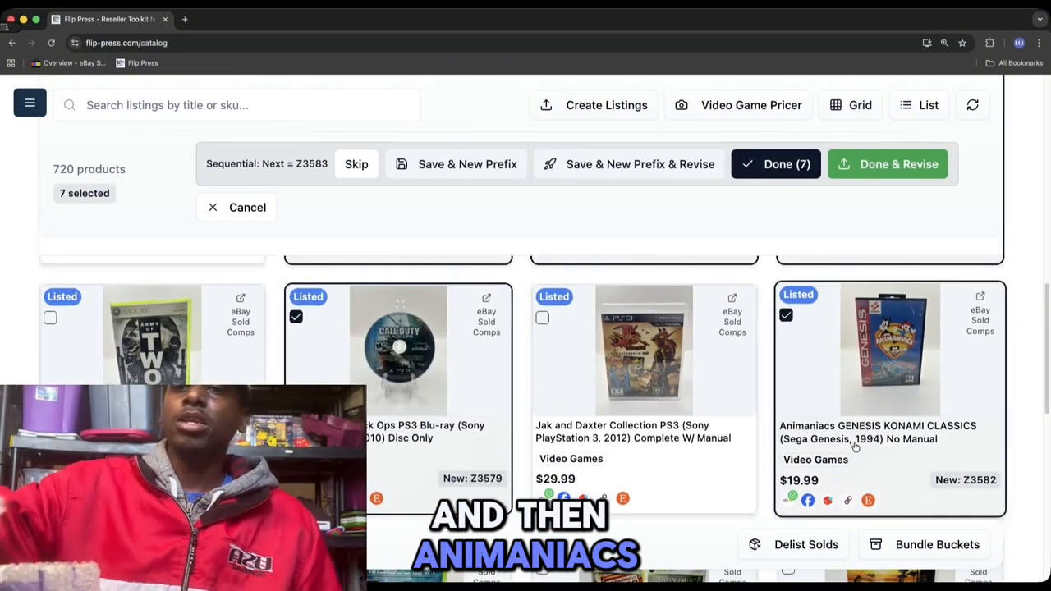
Step: Assign SKU Z3583 to Croc: Legend Of The Gobbos PS1 and Z3584 to WarioWare Smooth Moves Wii
{"action": "scroll", "coordinate": [590, 386], "scroll_direction": "up", "scroll_amount": 8}
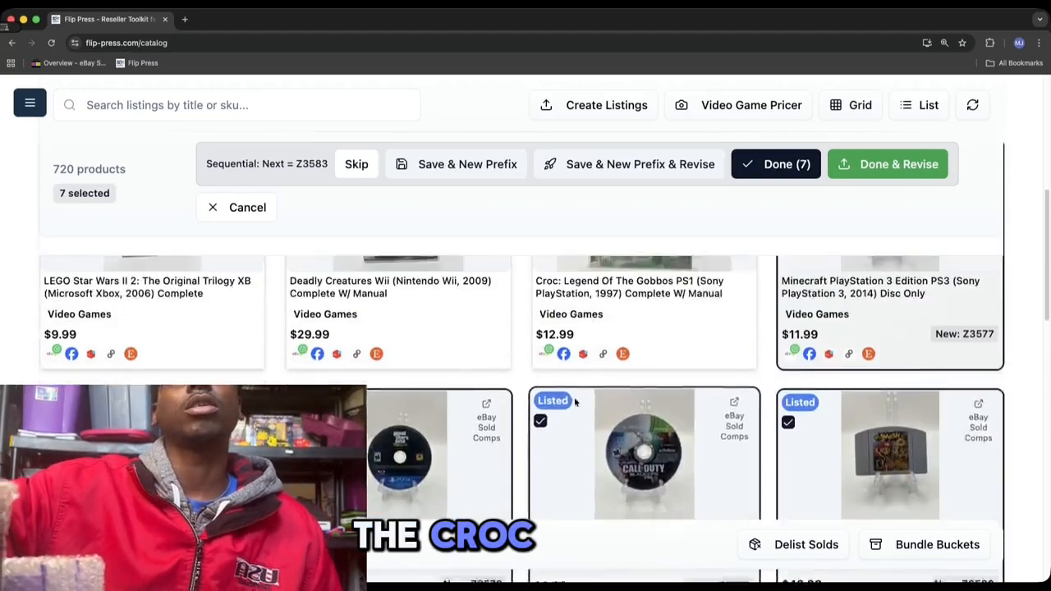
{"action": "left_click", "coordinate": [589, 386]}
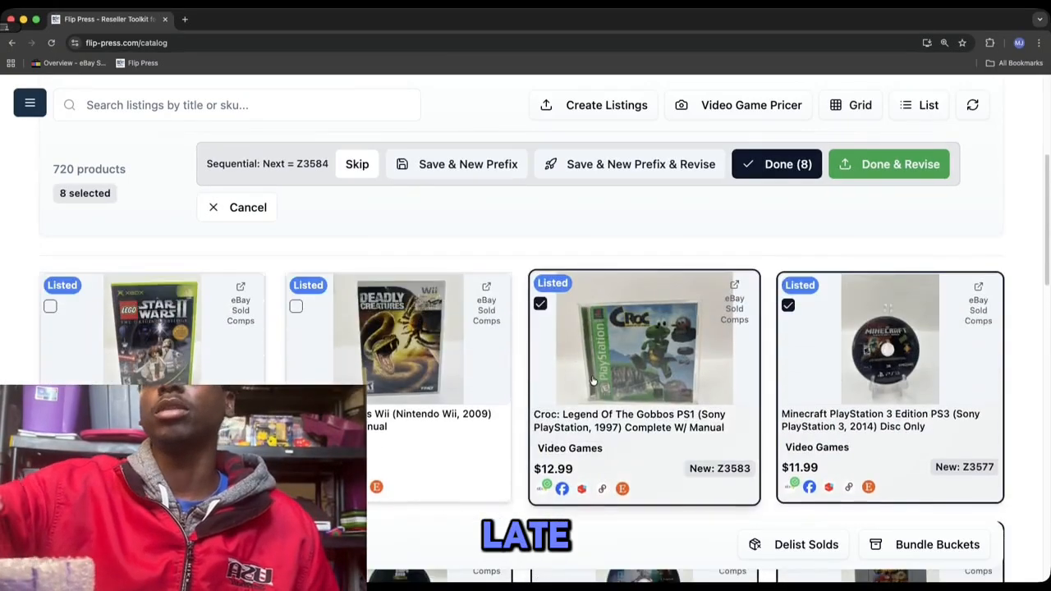
{"action": "scroll", "coordinate": [458, 419], "scroll_direction": "down", "scroll_amount": 1}
{"action": "scroll", "coordinate": [458, 420], "scroll_direction": "down", "scroll_amount": 3}
{"action": "left_click", "coordinate": [164, 435]}
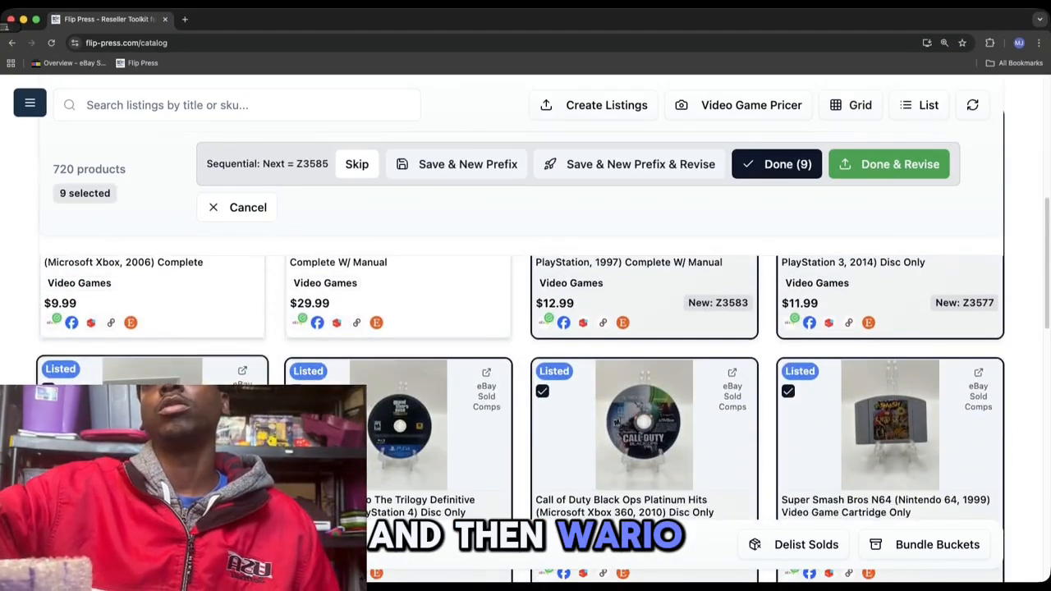
Step: Assign SKUs Z3585 to Z3587, in order, to Jak and Daxter Collection PS3, Army of Two 360 and LEGO Star Wars II Xbox
{"action": "scroll", "coordinate": [521, 378], "scroll_direction": "down", "scroll_amount": 1}
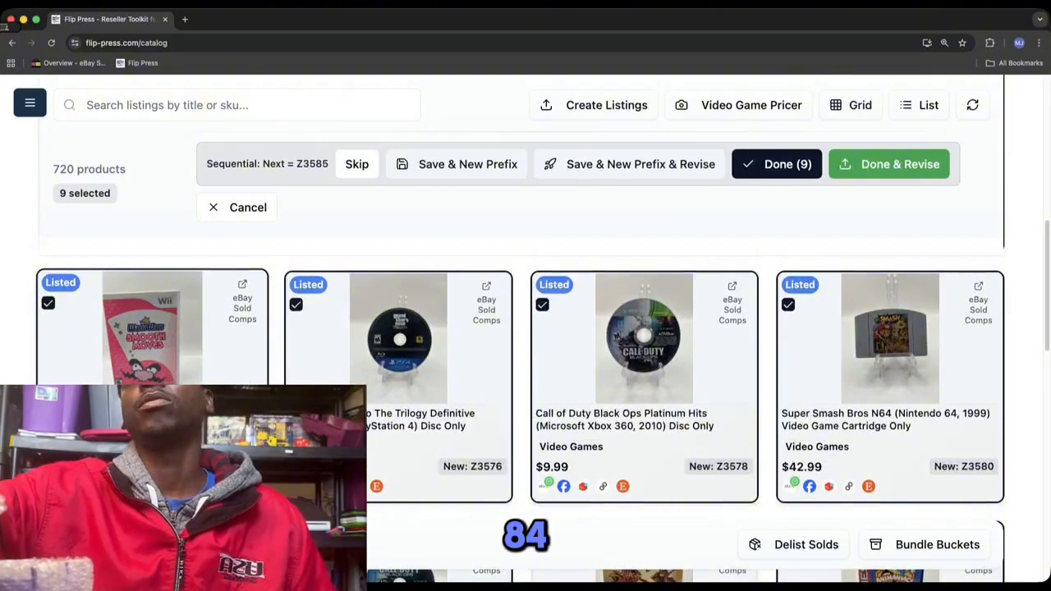
{"action": "scroll", "coordinate": [411, 401], "scroll_direction": "up", "scroll_amount": 3}
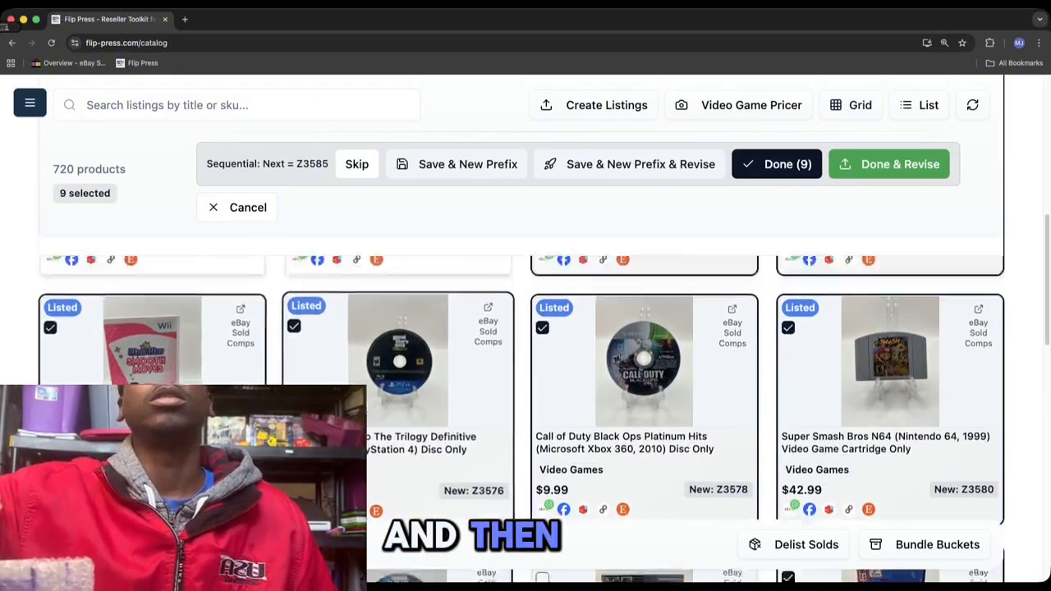
{"action": "scroll", "coordinate": [410, 401], "scroll_direction": "down", "scroll_amount": 5}
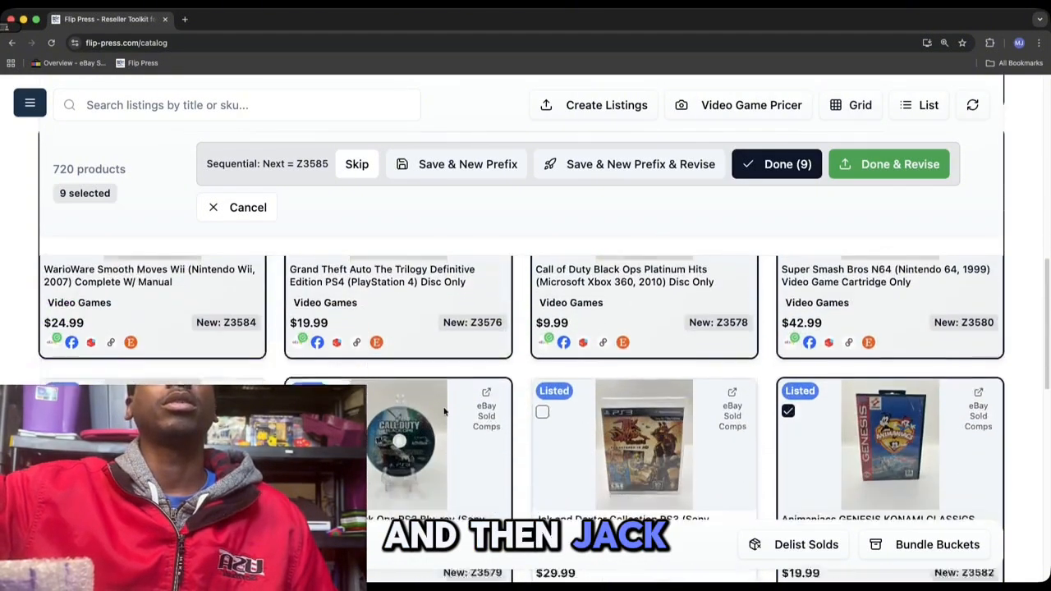
{"action": "left_click", "coordinate": [597, 417]}
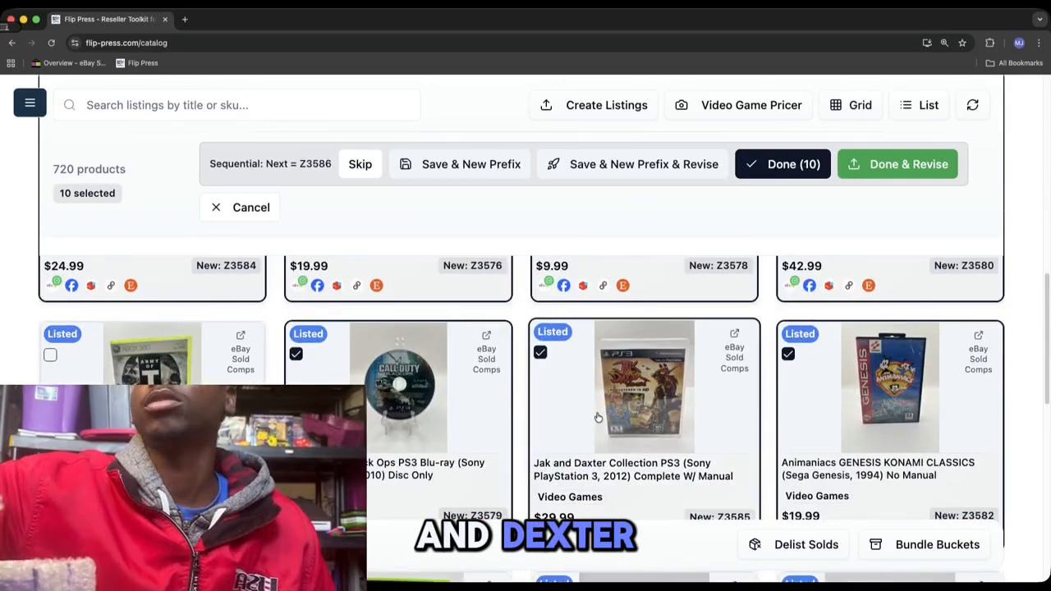
{"action": "left_click", "coordinate": [152, 417]}
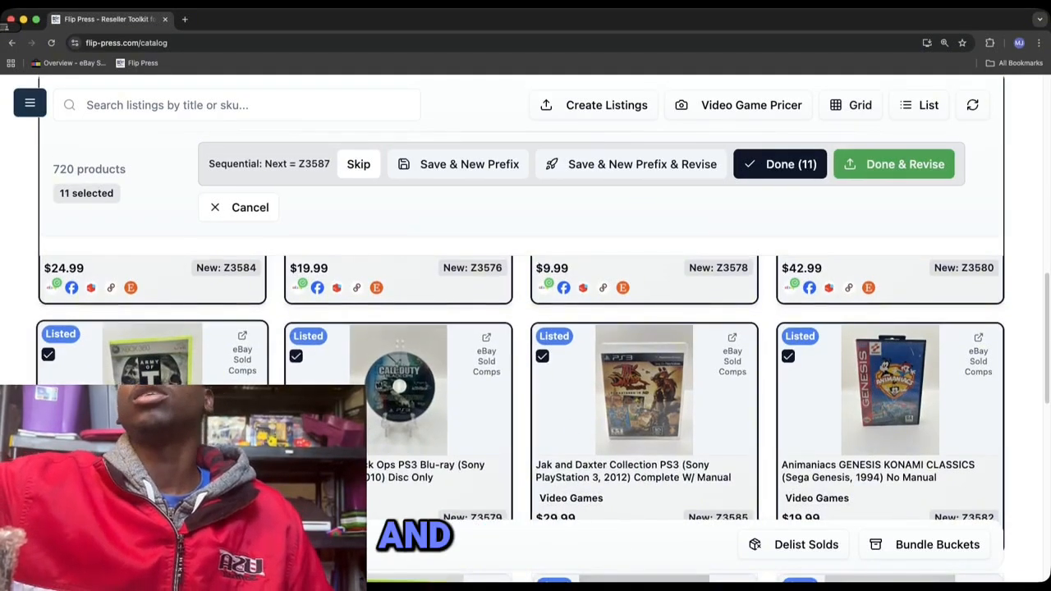
{"action": "scroll", "coordinate": [526, 394], "scroll_direction": "up", "scroll_amount": 10}
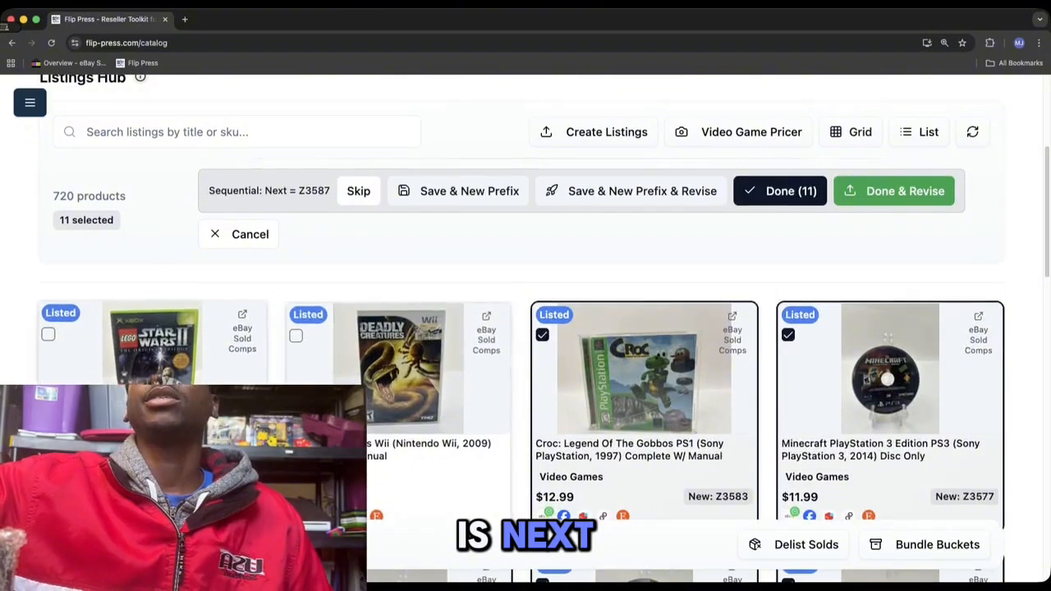
{"action": "left_click", "coordinate": [152, 345]}
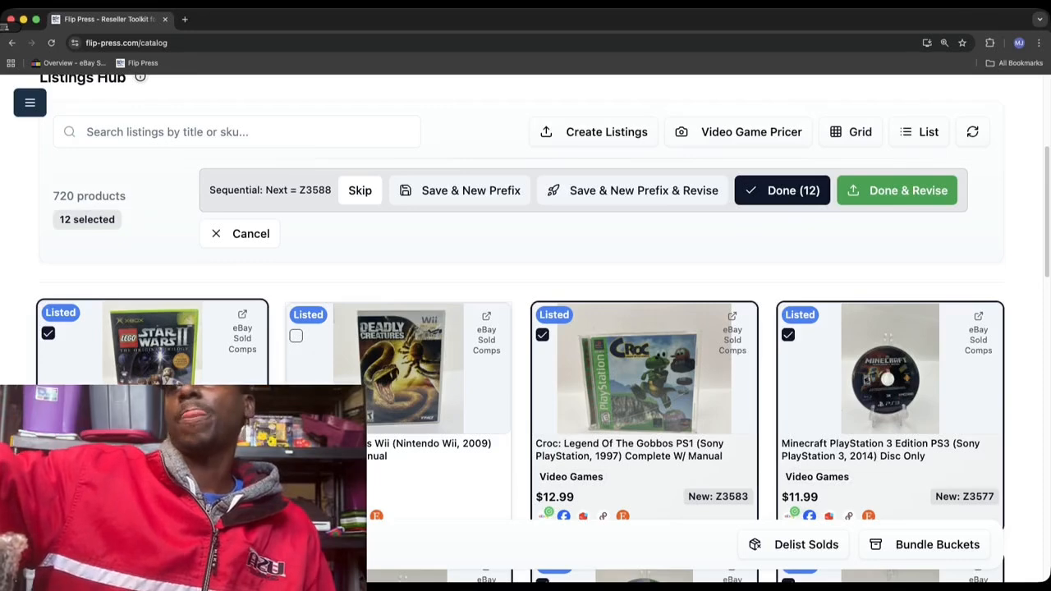
Step: Assign SKU Z3588 to Deadly Creatures Wii, then finish the sequential SKU batch with Done & Revise for the 13 selected listings
{"action": "left_click", "coordinate": [428, 376]}
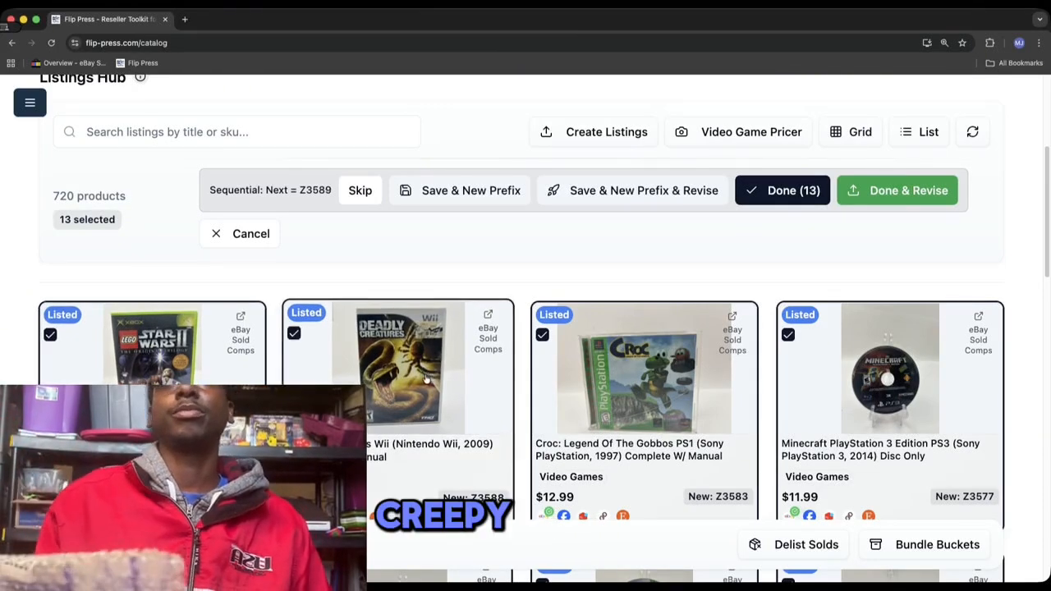
{"action": "scroll", "coordinate": [426, 378], "scroll_direction": "down", "scroll_amount": 3}
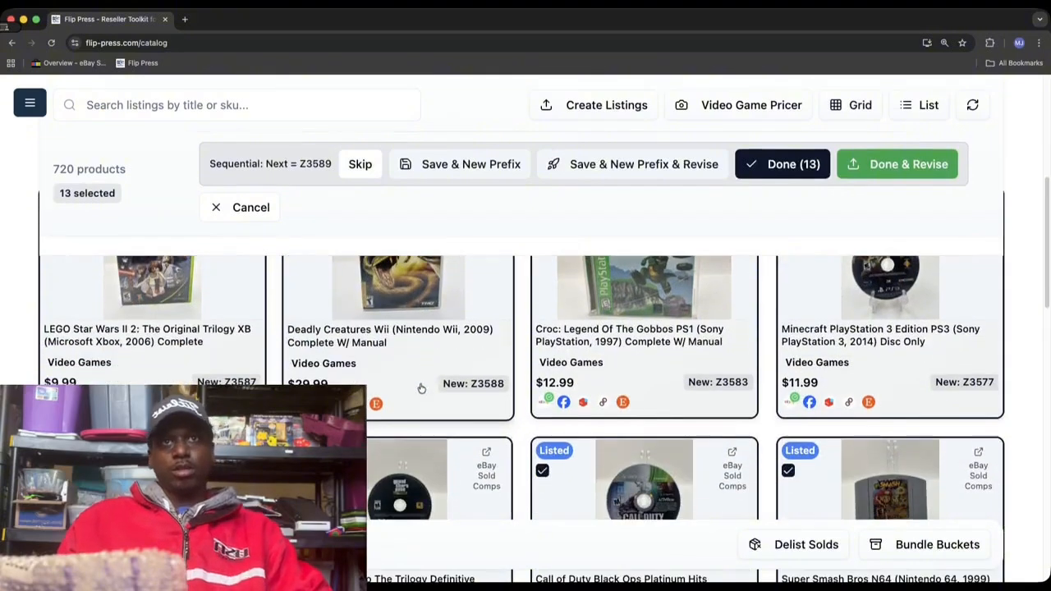
{"action": "left_click", "coordinate": [870, 168]}
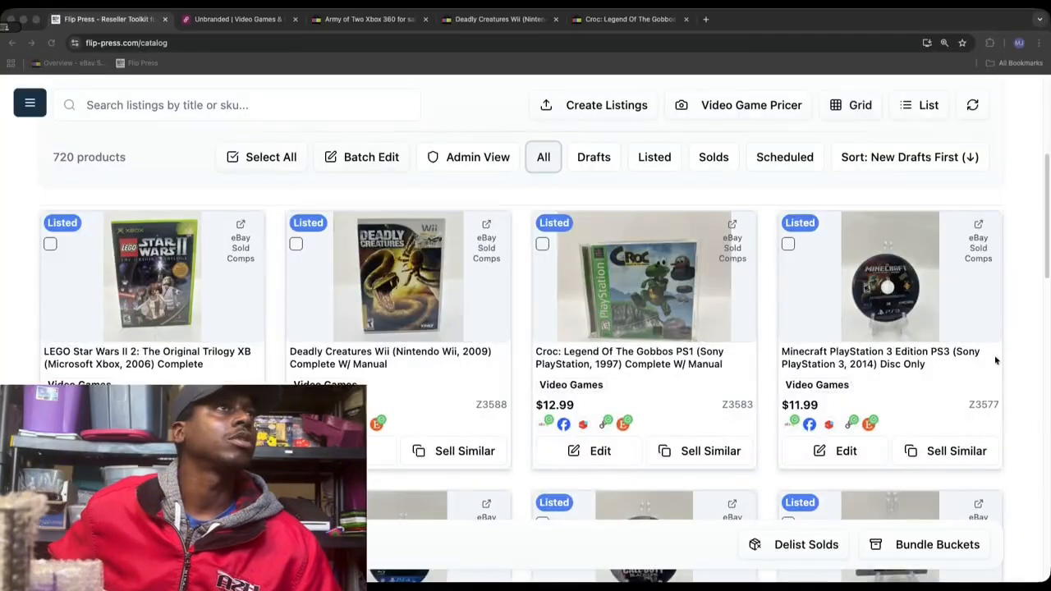
{"action": "scroll", "coordinate": [720, 362], "scroll_direction": "down", "scroll_amount": 5}
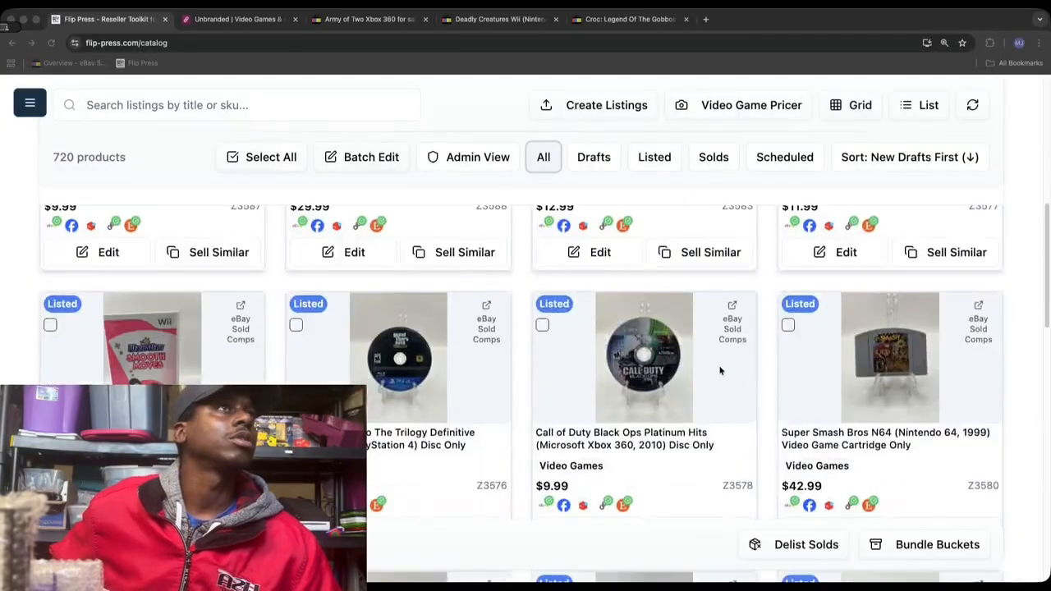
{"action": "scroll", "coordinate": [722, 359], "scroll_direction": "up", "scroll_amount": 10}
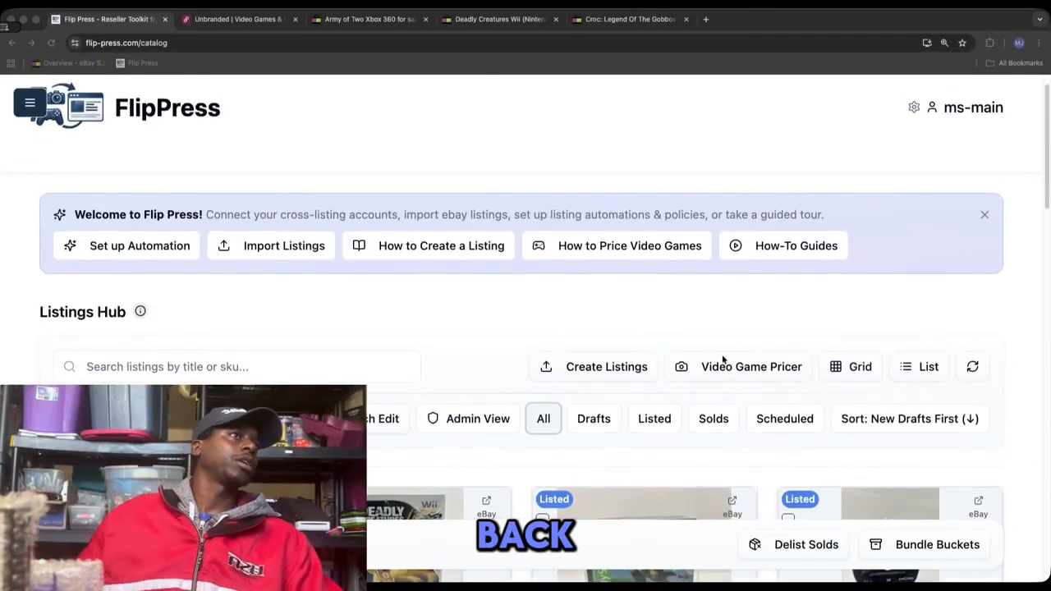
{"action": "scroll", "coordinate": [885, 307], "scroll_direction": "up", "scroll_amount": 1}
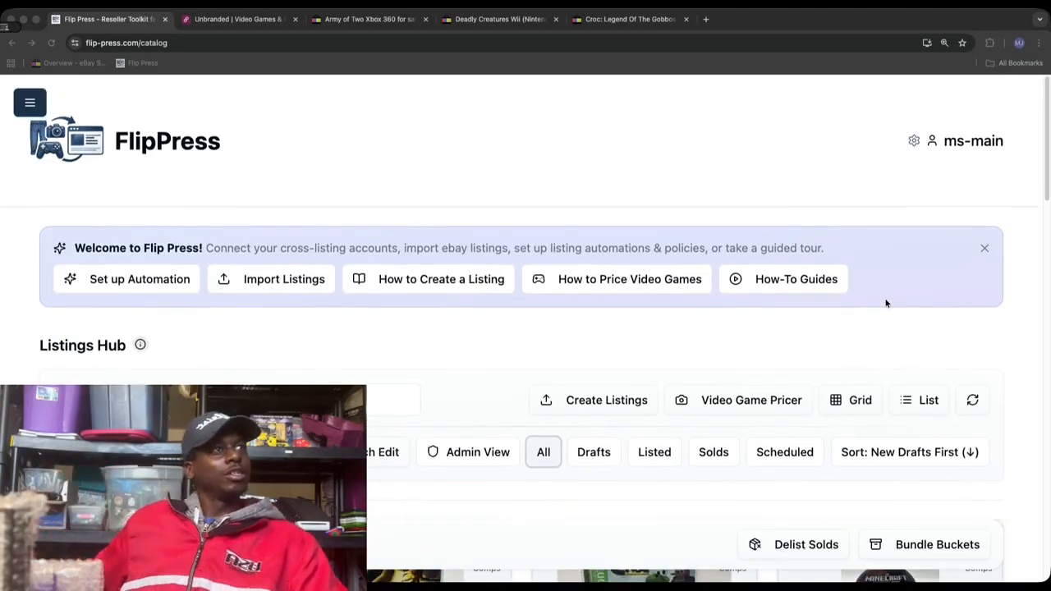
{"action": "scroll", "coordinate": [885, 304], "scroll_direction": "down", "scroll_amount": 3}
{"action": "scroll", "coordinate": [886, 304], "scroll_direction": "down", "scroll_amount": 2}
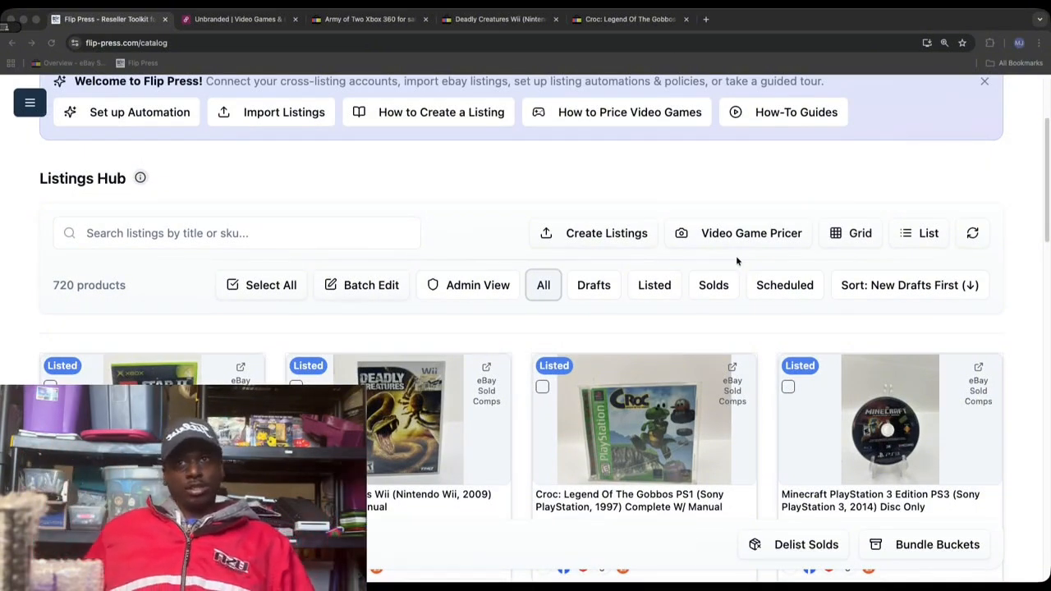
Step: Open the Poshmark listing of LEGO Star Wars II to check its SKU, and return to the Listings Hub
{"action": "scroll", "coordinate": [719, 264], "scroll_direction": "down", "scroll_amount": 3}
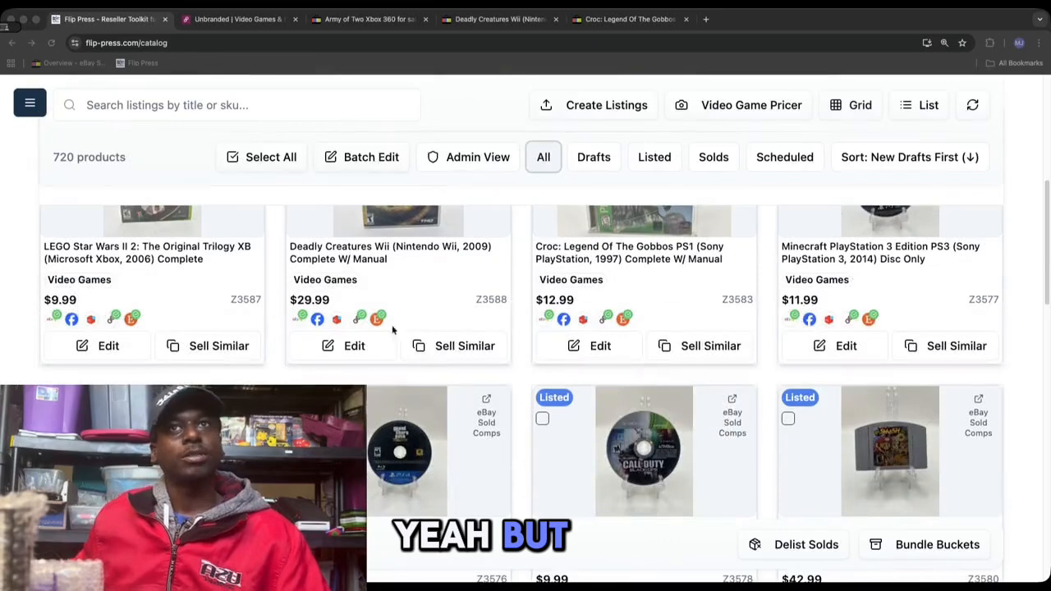
{"action": "scroll", "coordinate": [180, 328], "scroll_direction": "up", "scroll_amount": 2}
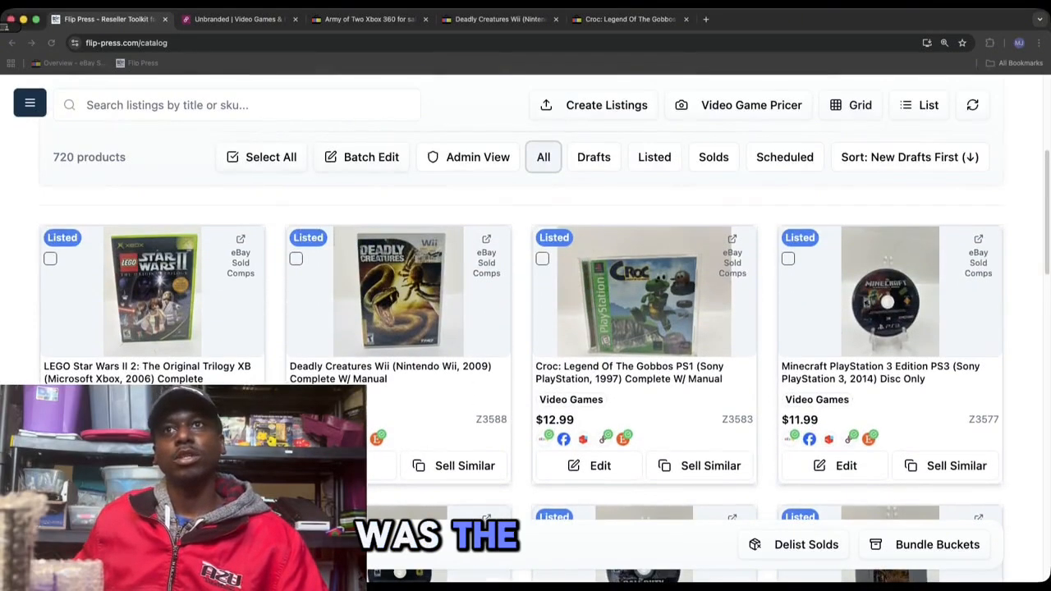
{"action": "left_click", "coordinate": [852, 439]}
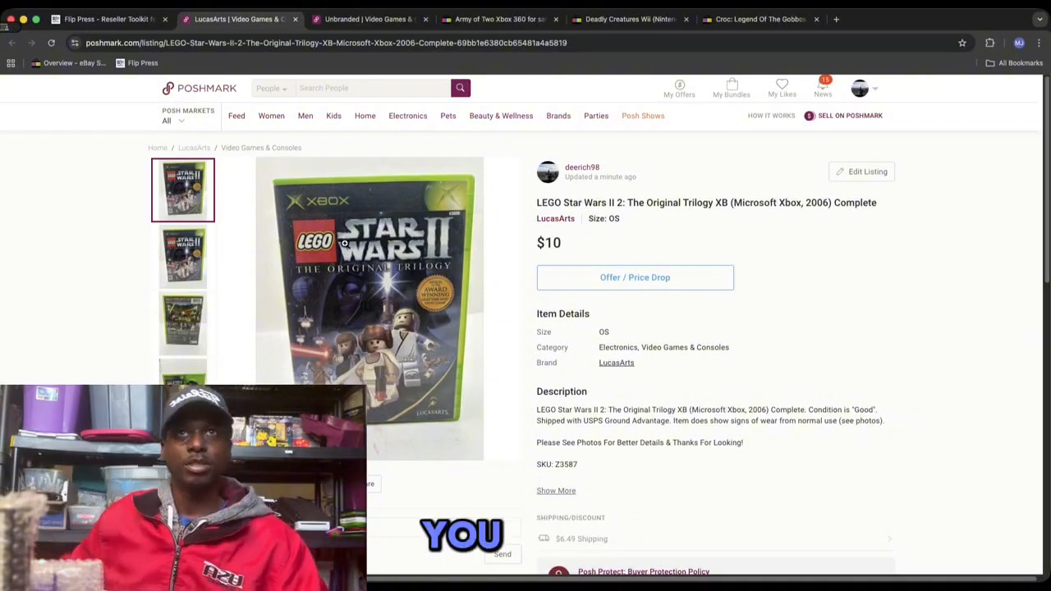
{"action": "left_click", "coordinate": [123, 20]}
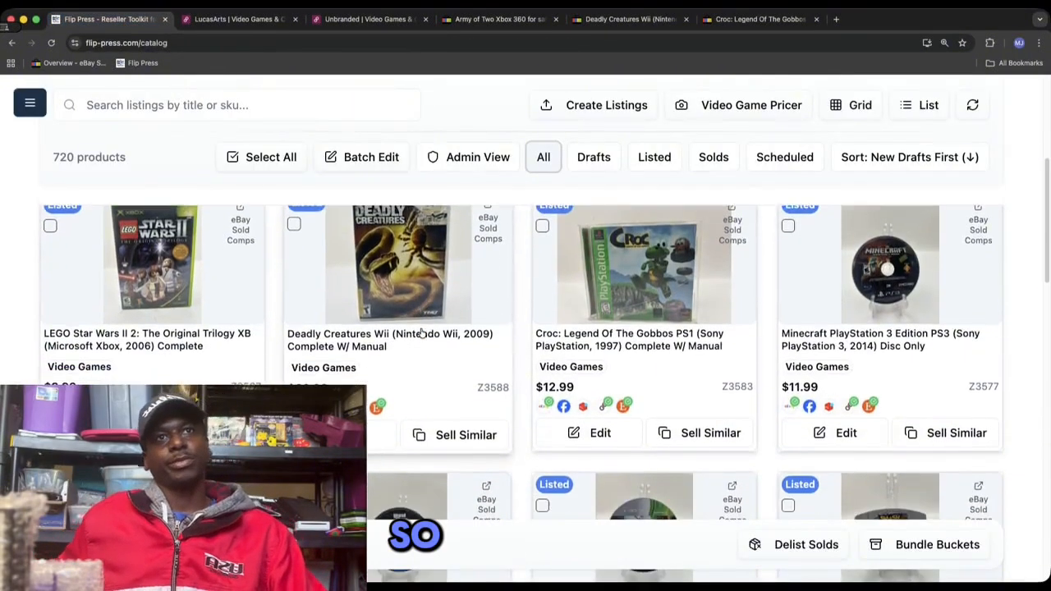
{"action": "scroll", "coordinate": [421, 332], "scroll_direction": "down", "scroll_amount": 1}
{"action": "scroll", "coordinate": [421, 332], "scroll_direction": "down", "scroll_amount": 5}
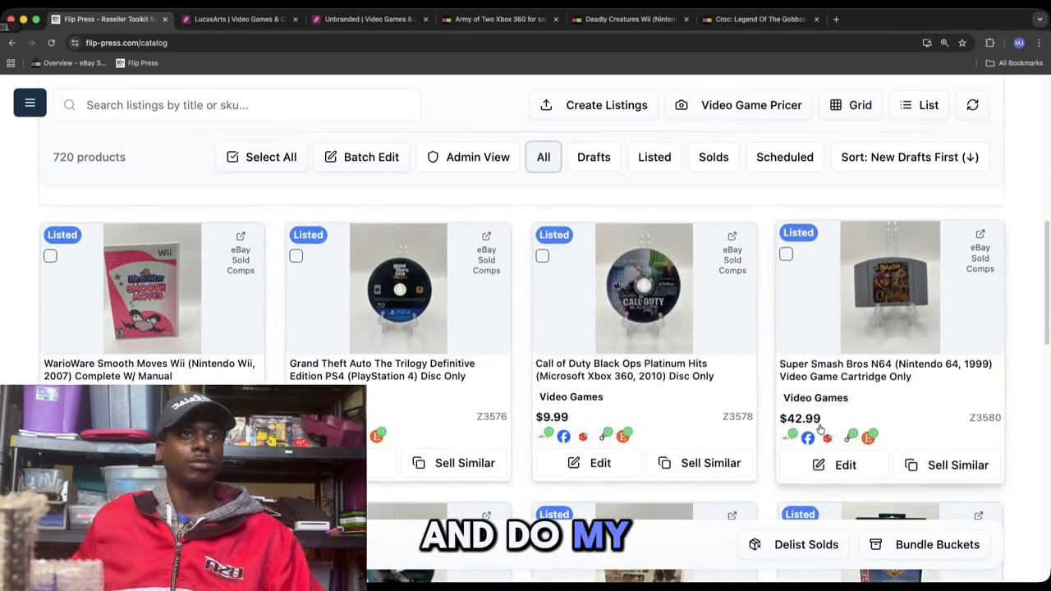
{"action": "scroll", "coordinate": [398, 312], "scroll_direction": "down", "scroll_amount": 1}
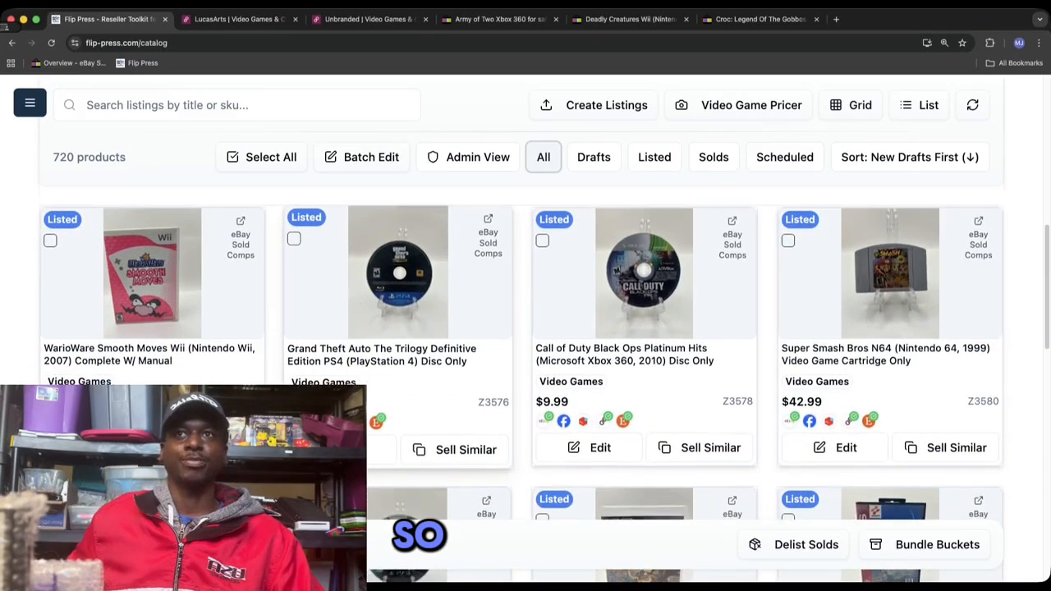
{"action": "scroll", "coordinate": [467, 397], "scroll_direction": "up", "scroll_amount": 8}
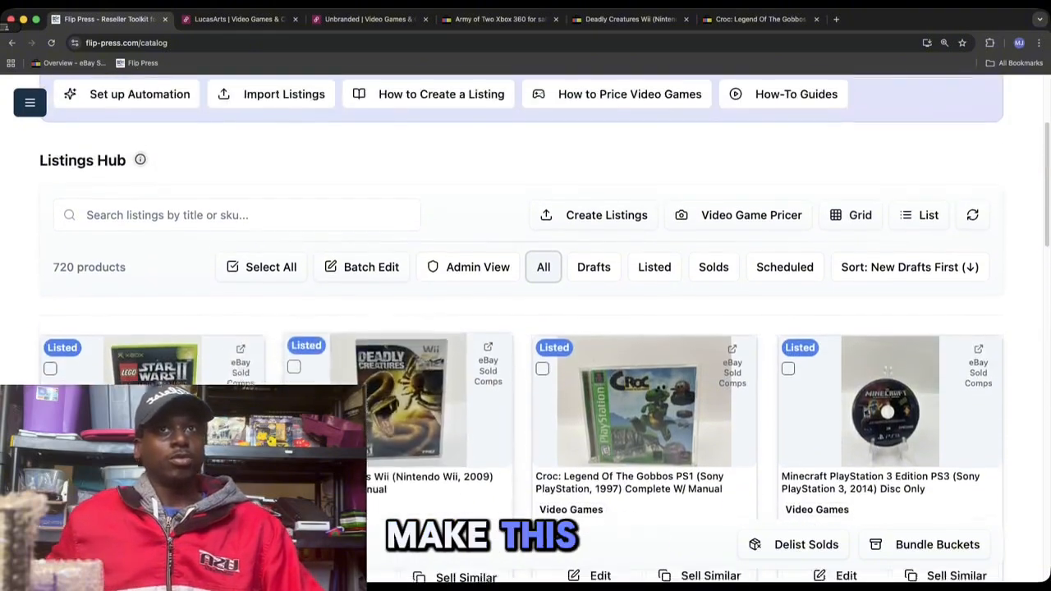
{"action": "mouse_move", "coordinate": [467, 397]}
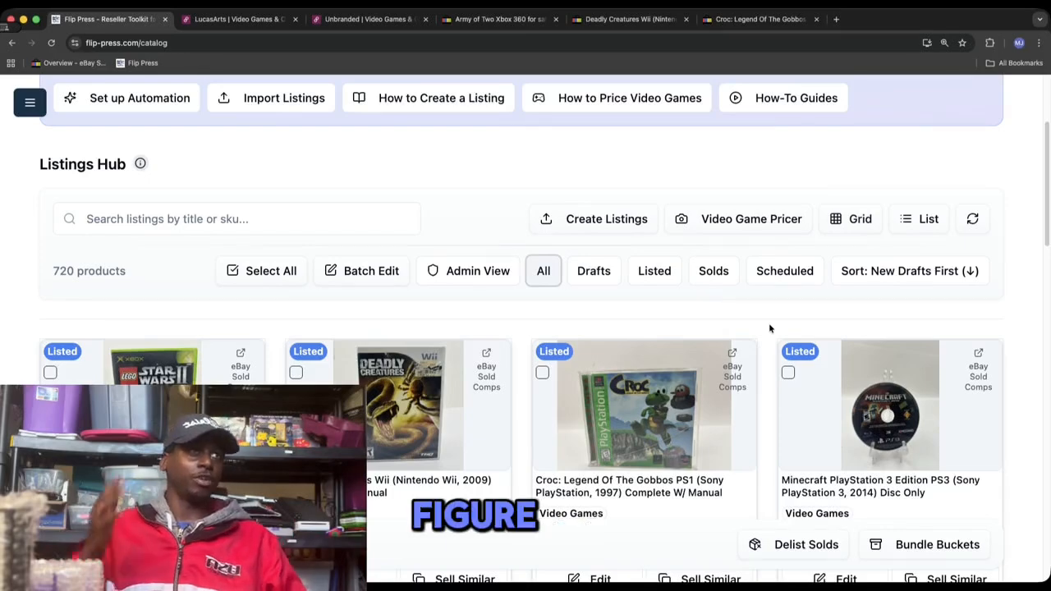
{"action": "scroll", "coordinate": [617, 317], "scroll_direction": "down", "scroll_amount": 5}
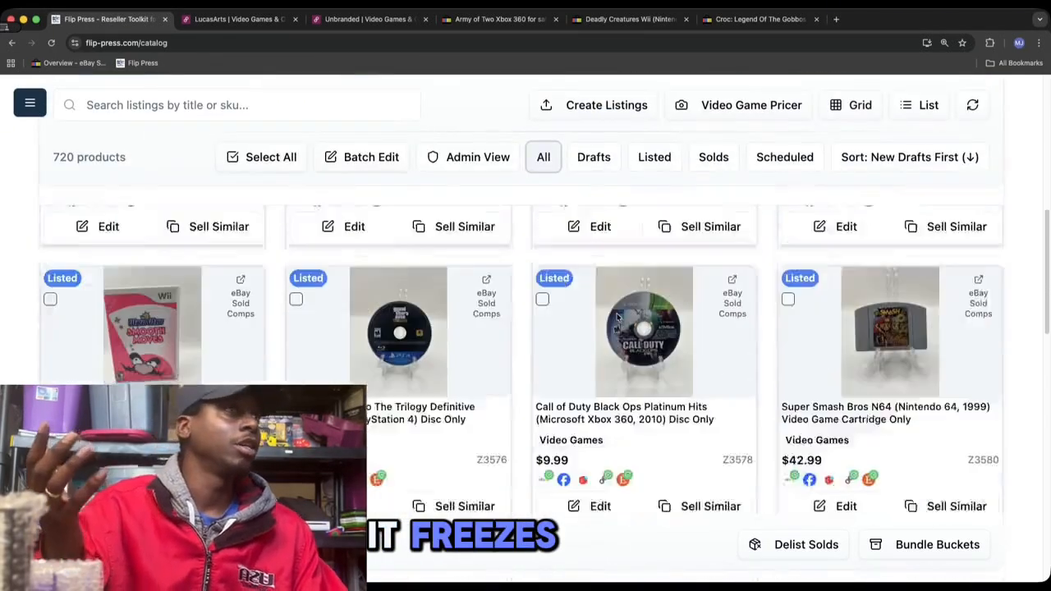
{"action": "scroll", "coordinate": [617, 317], "scroll_direction": "down", "scroll_amount": 3}
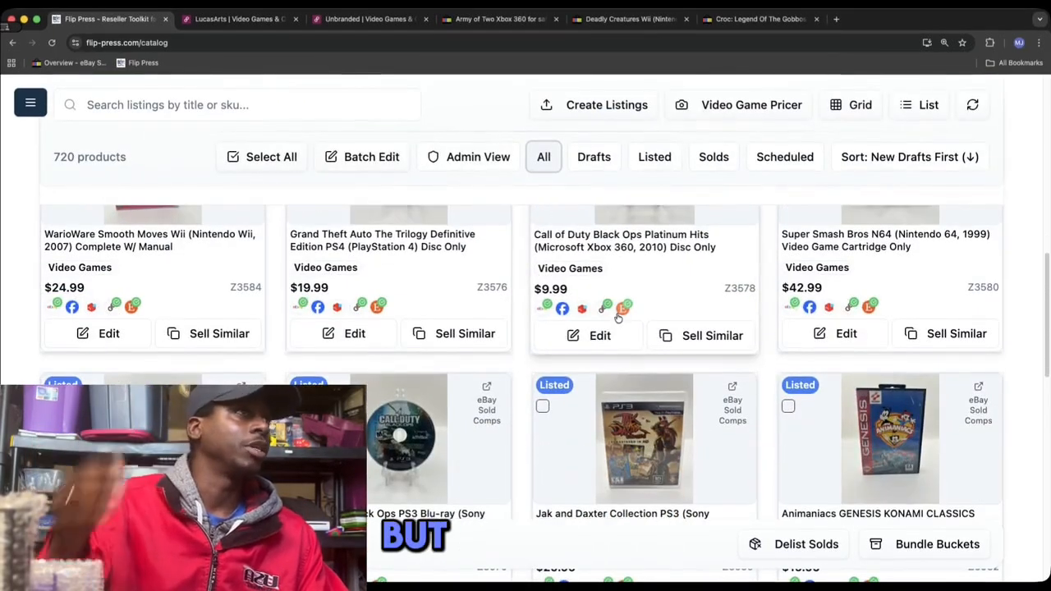
{"action": "scroll", "coordinate": [618, 318], "scroll_direction": "down", "scroll_amount": 2}
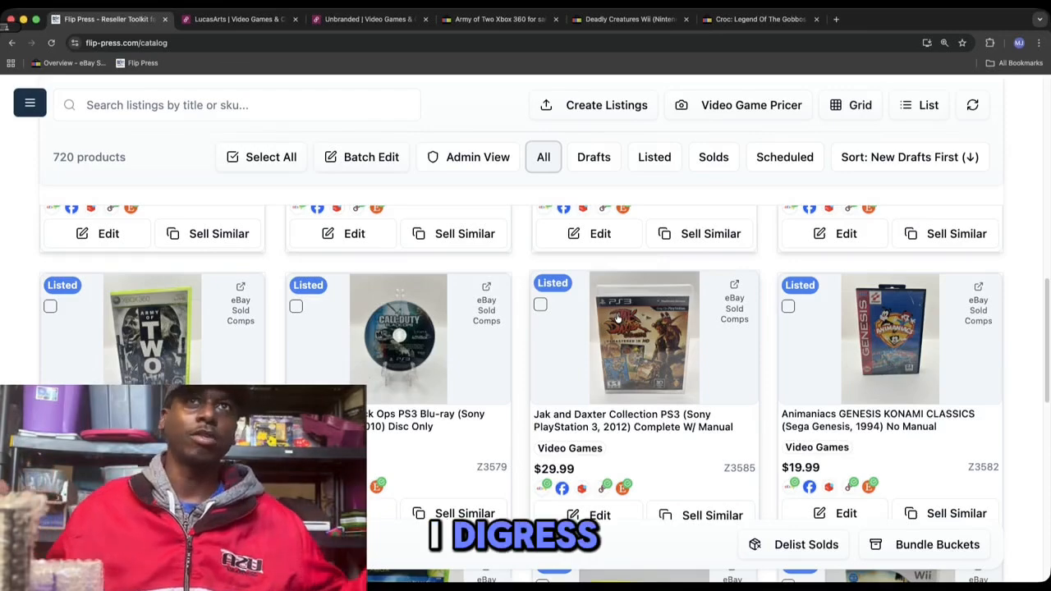
{"action": "scroll", "coordinate": [399, 312], "scroll_direction": "up", "scroll_amount": 2}
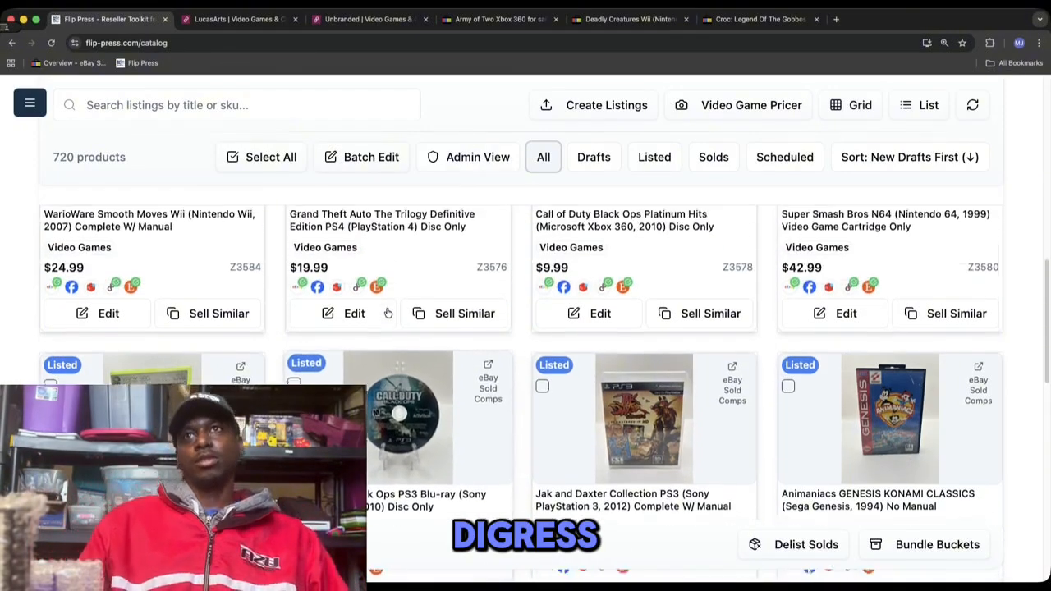
{"action": "scroll", "coordinate": [750, 188], "scroll_direction": "up", "scroll_amount": 3}
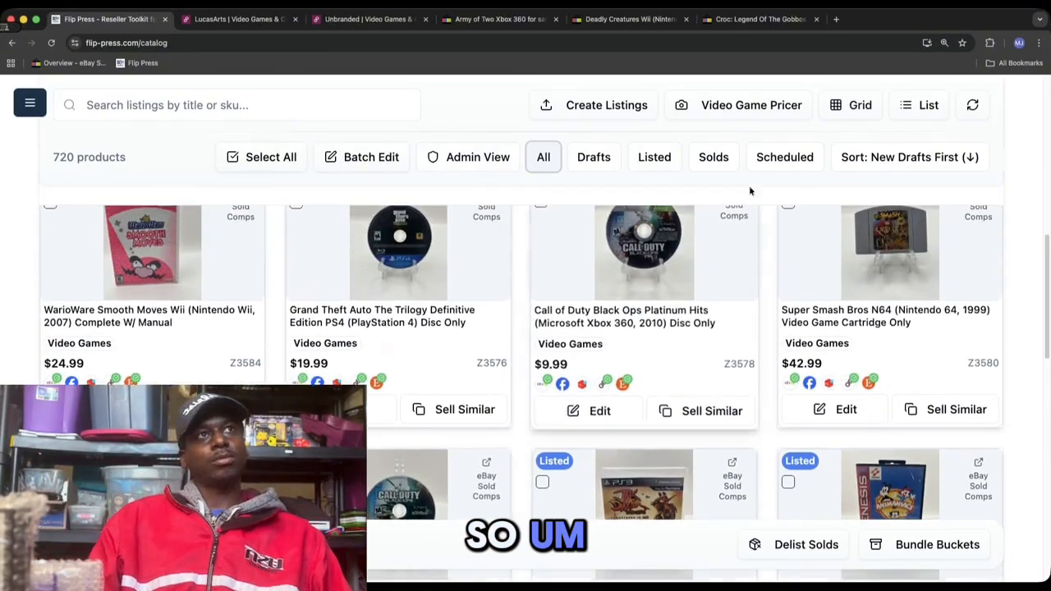
{"action": "scroll", "coordinate": [793, 189], "scroll_direction": "up", "scroll_amount": 10}
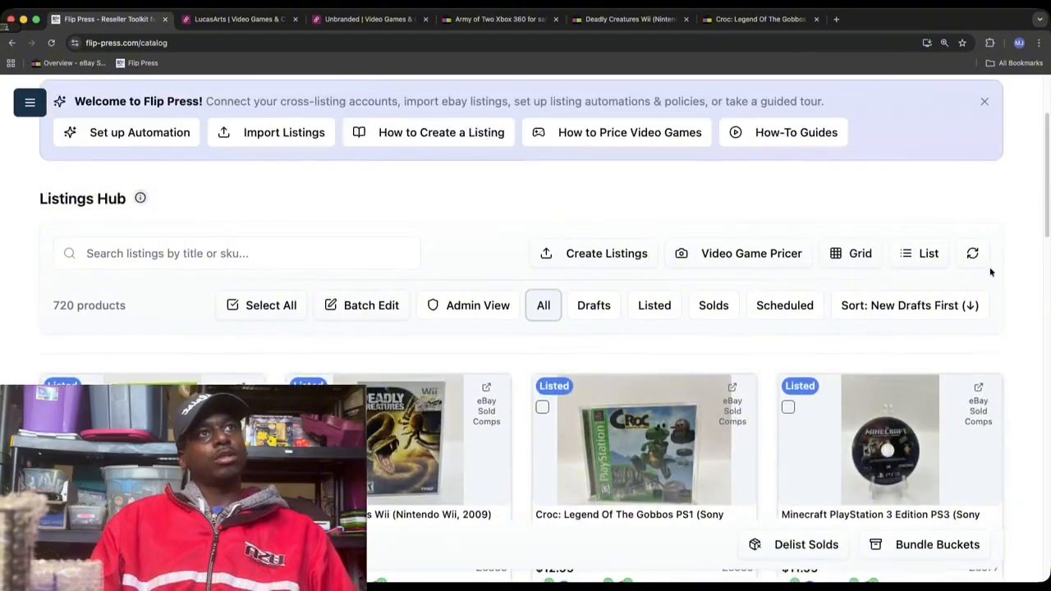
Step: Examine the marketplace status icons and SKUs on the revised video game listings, down to Dr. Mario 64
{"action": "scroll", "coordinate": [862, 330], "scroll_direction": "down", "scroll_amount": 4}
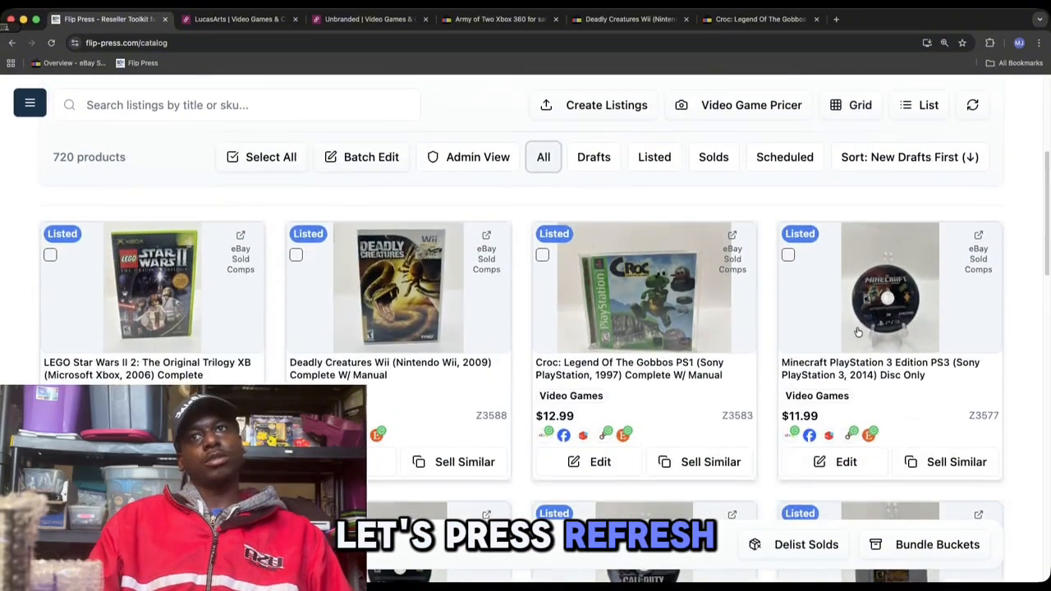
{"action": "scroll", "coordinate": [857, 331], "scroll_direction": "down", "scroll_amount": 2}
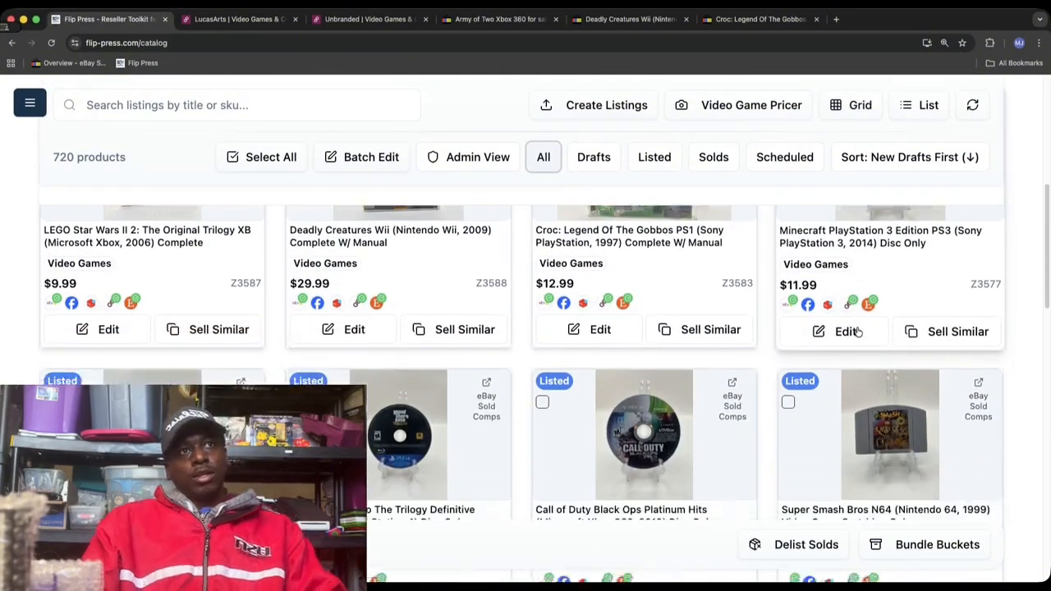
{"action": "scroll", "coordinate": [682, 340], "scroll_direction": "down", "scroll_amount": 5}
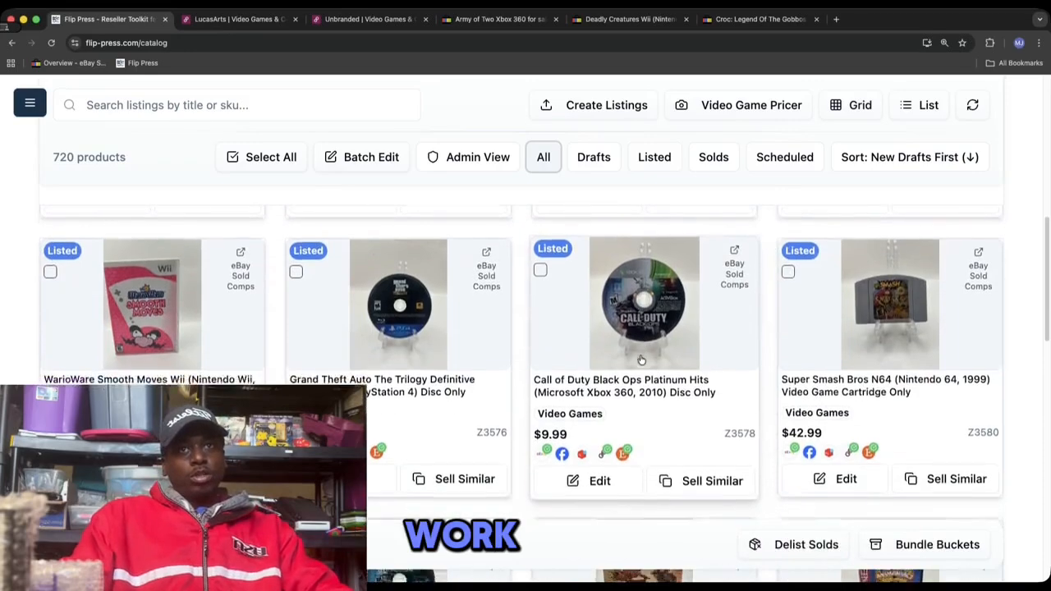
{"action": "scroll", "coordinate": [639, 359], "scroll_direction": "down", "scroll_amount": 3}
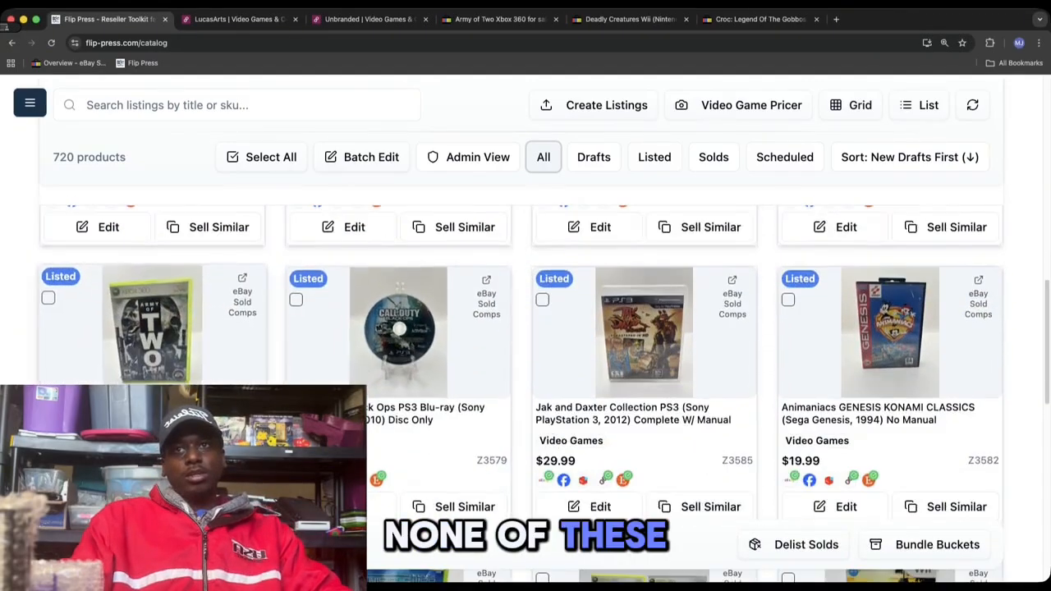
{"action": "scroll", "coordinate": [711, 420], "scroll_direction": "down", "scroll_amount": 7}
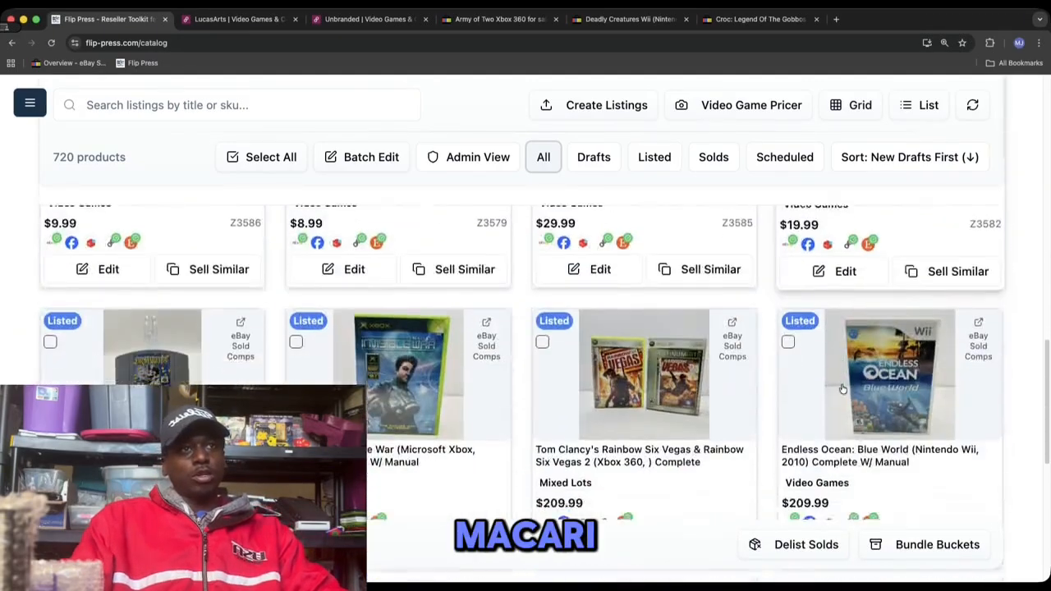
{"action": "scroll", "coordinate": [710, 420], "scroll_direction": "down", "scroll_amount": 4}
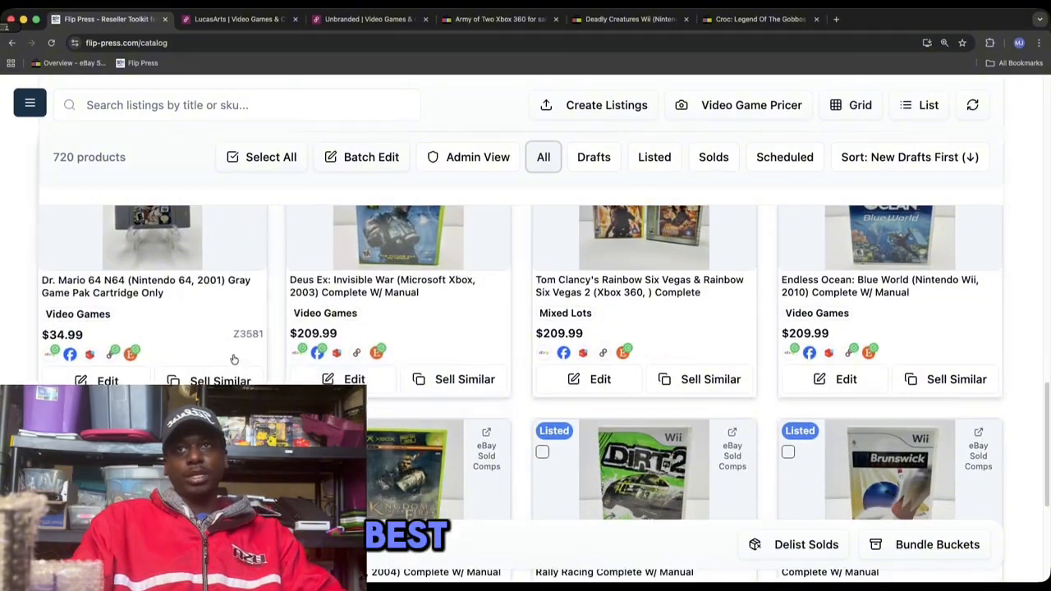
{"action": "scroll", "coordinate": [234, 359], "scroll_direction": "up", "scroll_amount": 5}
{"action": "scroll", "coordinate": [234, 359], "scroll_direction": "up", "scroll_amount": 15}
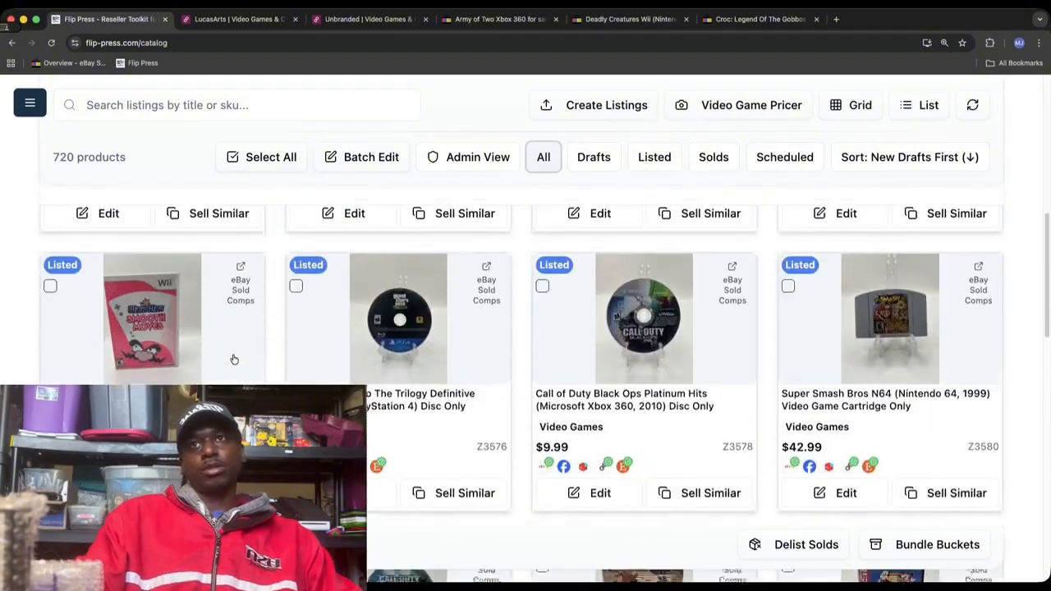
{"action": "scroll", "coordinate": [234, 359], "scroll_direction": "up", "scroll_amount": 5}
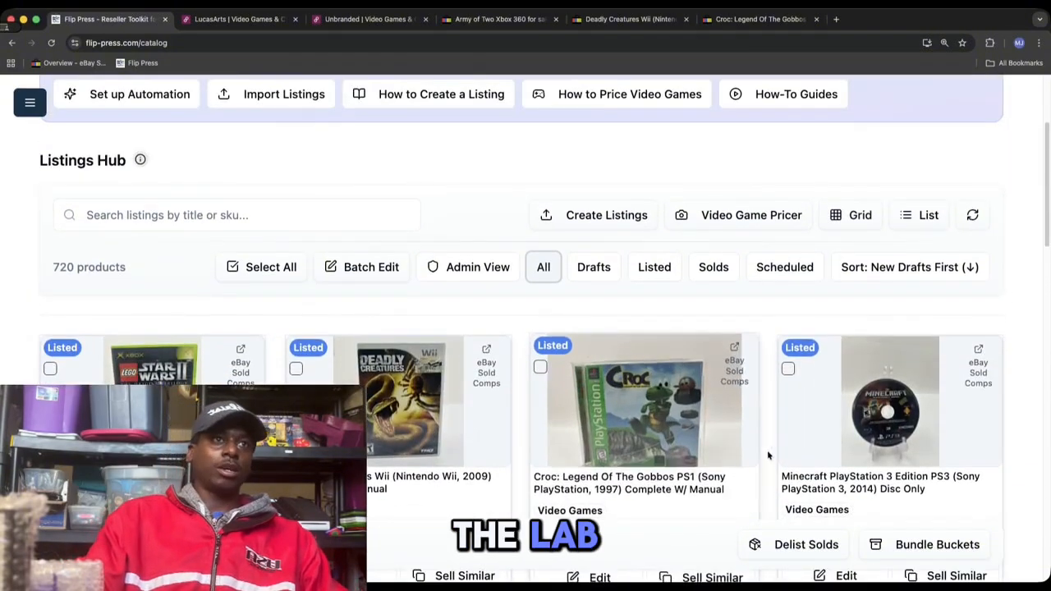
{"action": "scroll", "coordinate": [782, 450], "scroll_direction": "down", "scroll_amount": 1}
{"action": "scroll", "coordinate": [782, 449], "scroll_direction": "down", "scroll_amount": 9}
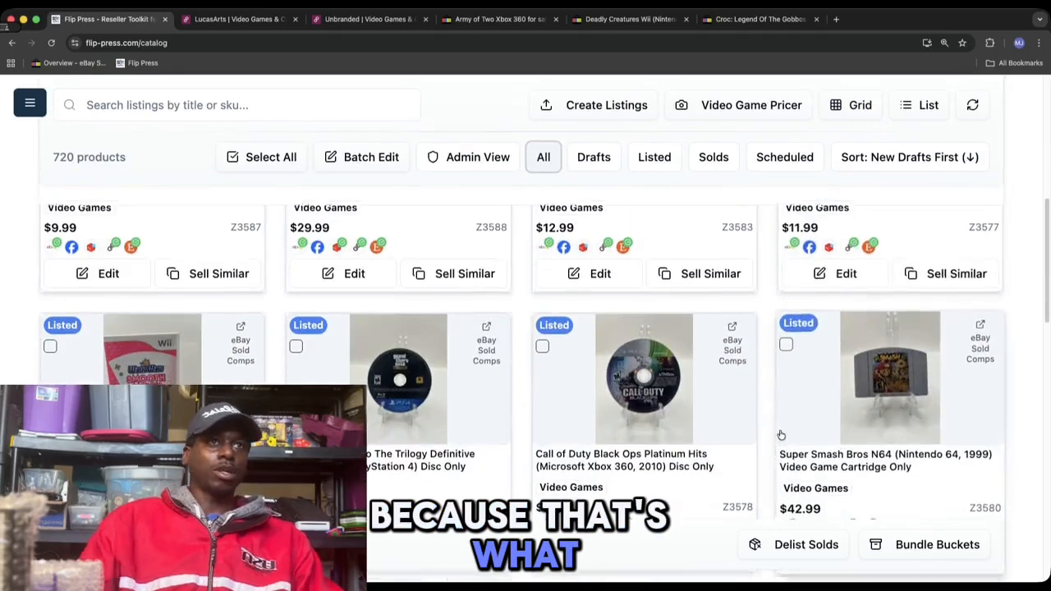
{"action": "scroll", "coordinate": [782, 436], "scroll_direction": "down", "scroll_amount": 1}
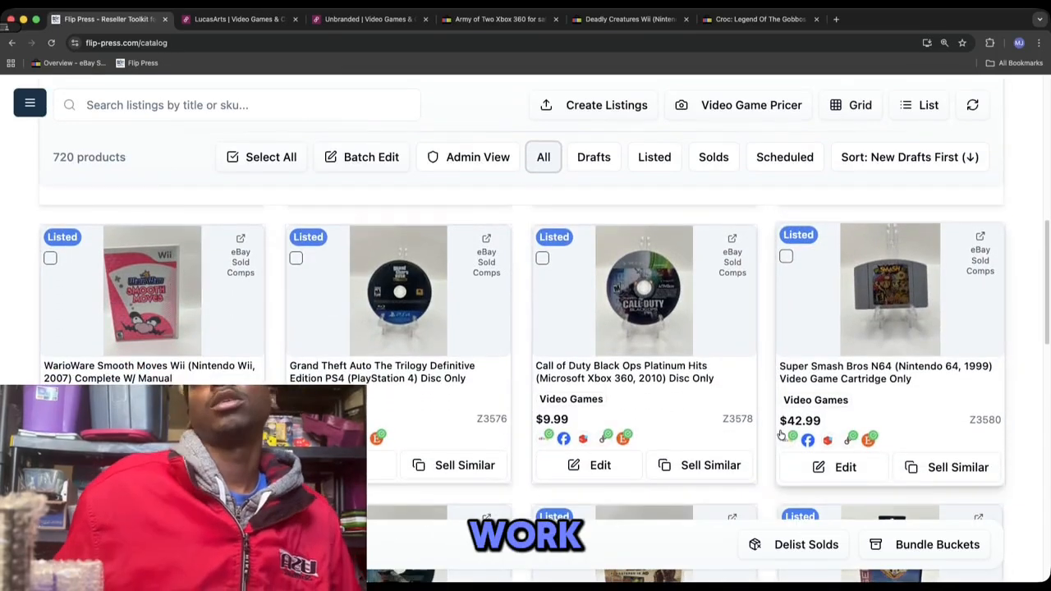
{"action": "scroll", "coordinate": [639, 338], "scroll_direction": "down", "scroll_amount": 5}
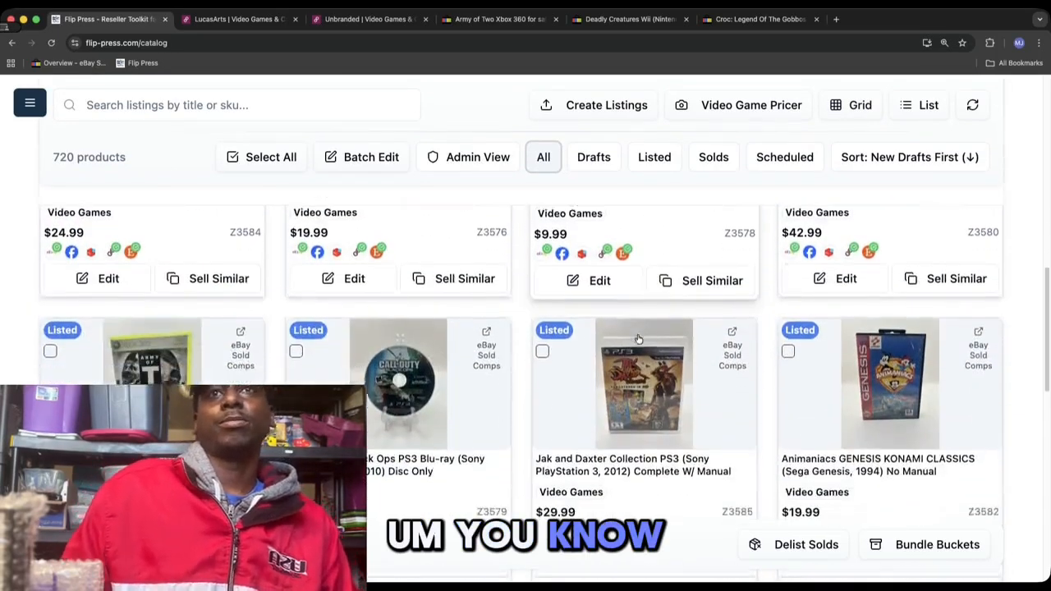
{"action": "scroll", "coordinate": [638, 338], "scroll_direction": "down", "scroll_amount": 2}
{"action": "scroll", "coordinate": [638, 336], "scroll_direction": "down", "scroll_amount": 2}
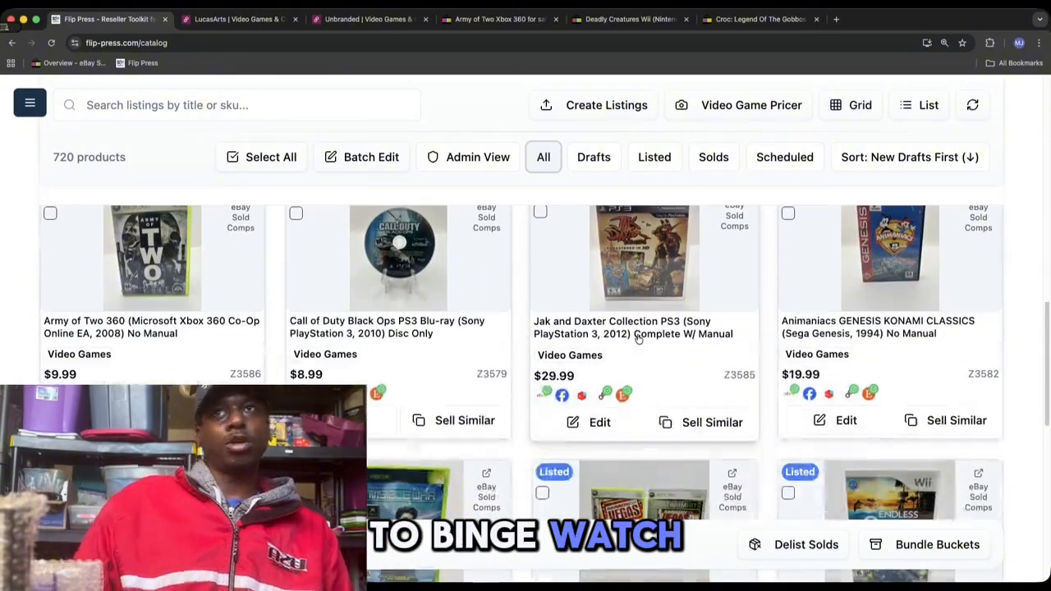
{"action": "scroll", "coordinate": [638, 338], "scroll_direction": "up", "scroll_amount": 3}
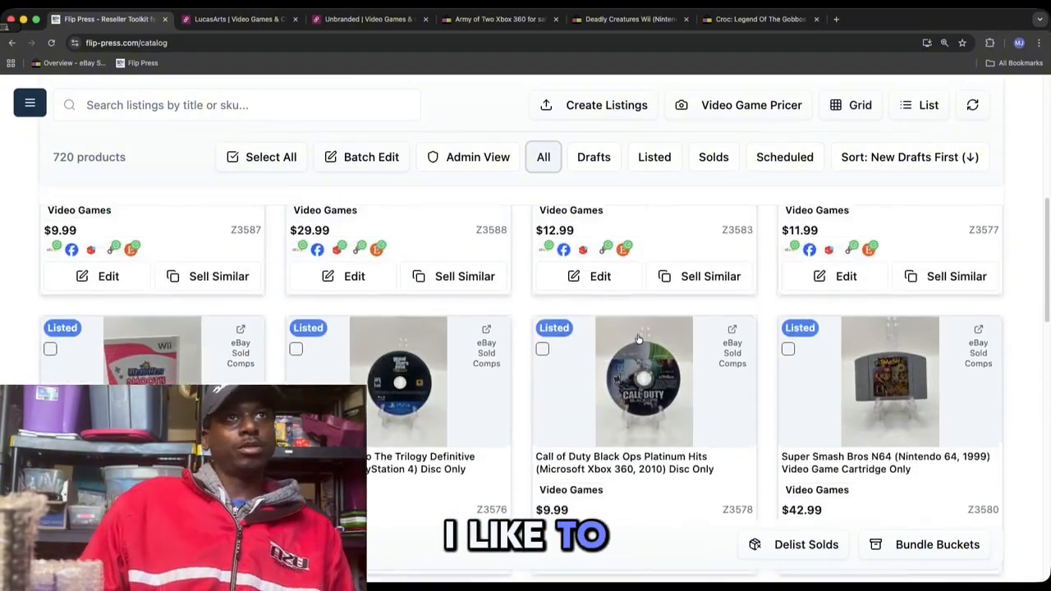
{"action": "scroll", "coordinate": [639, 338], "scroll_direction": "up", "scroll_amount": 5}
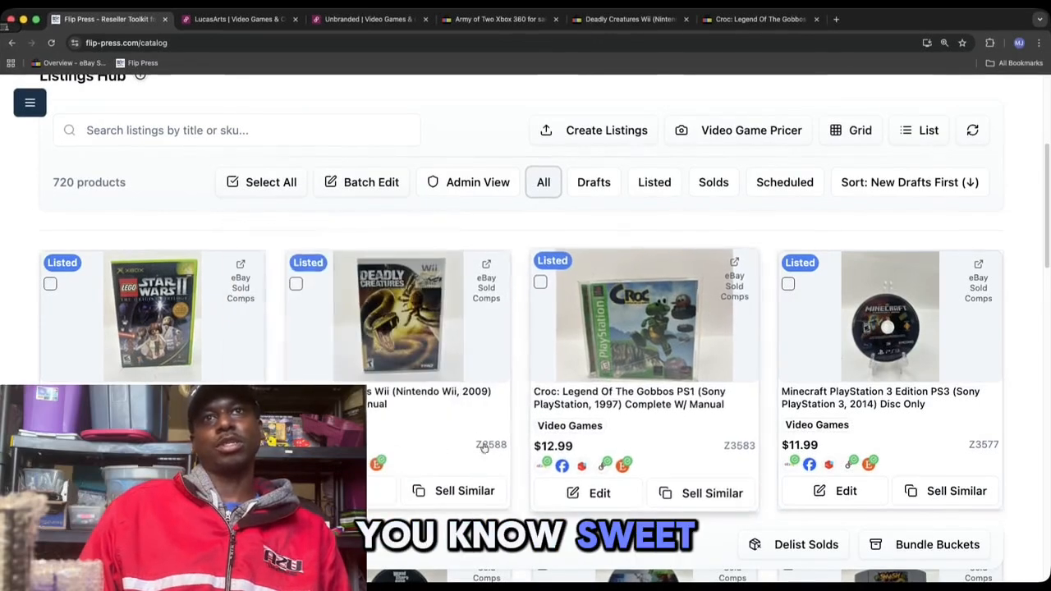
Step: Open the Mercari listing of Deadly Creatures Wii to check its SKU, and return to the Listings Hub
{"action": "left_click", "coordinate": [336, 464]}
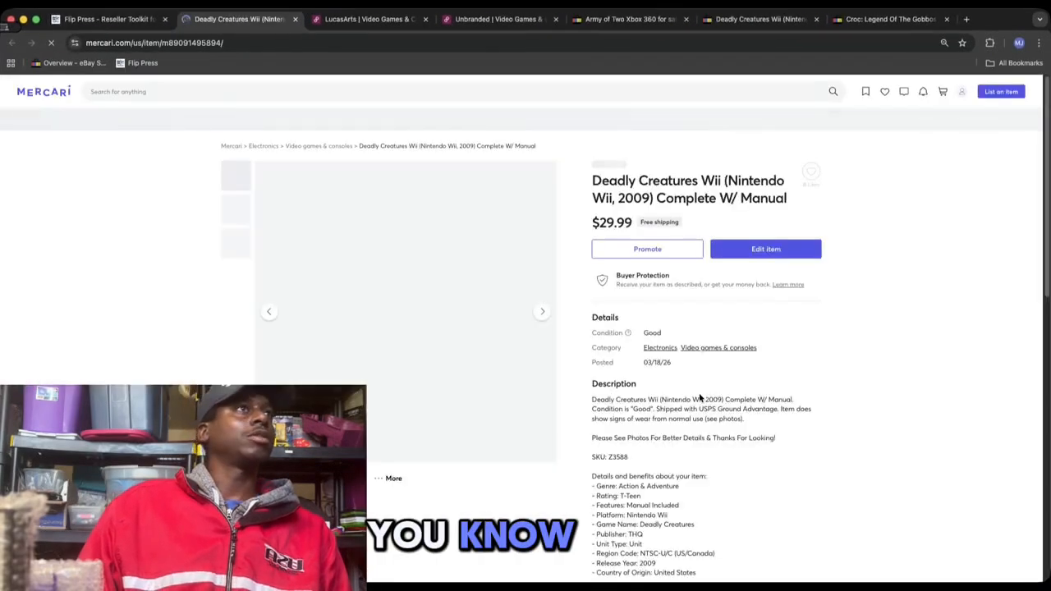
{"action": "left_click", "coordinate": [94, 25]}
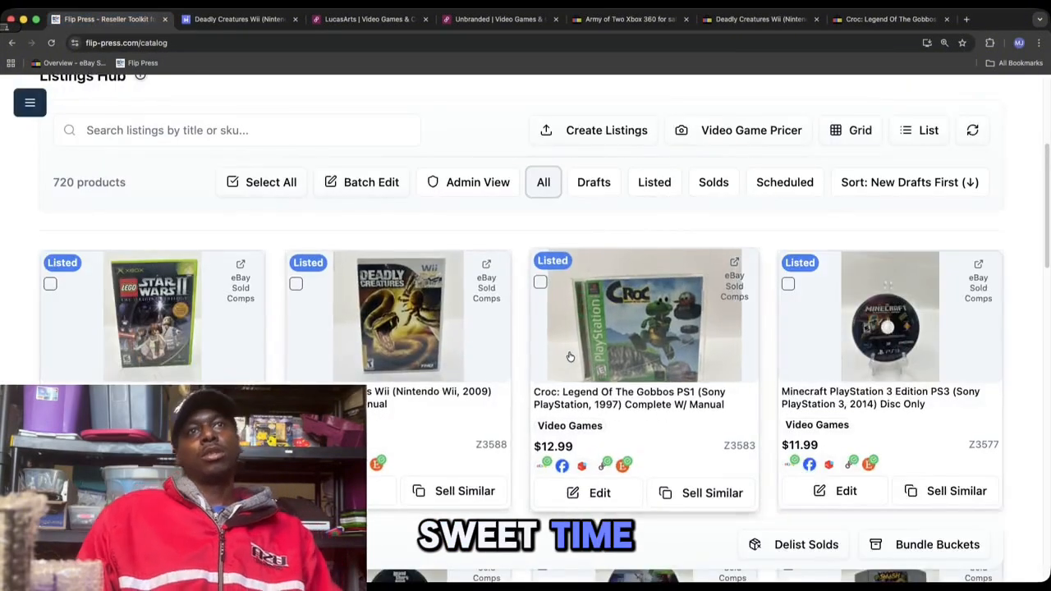
Step: Review the cross-listing icons and SKUs on the game listings between LEGO Star Wars II and Animaniacs GENESIS
{"action": "scroll", "coordinate": [573, 356], "scroll_direction": "down", "scroll_amount": 3}
{"action": "scroll", "coordinate": [572, 355], "scroll_direction": "down", "scroll_amount": 8}
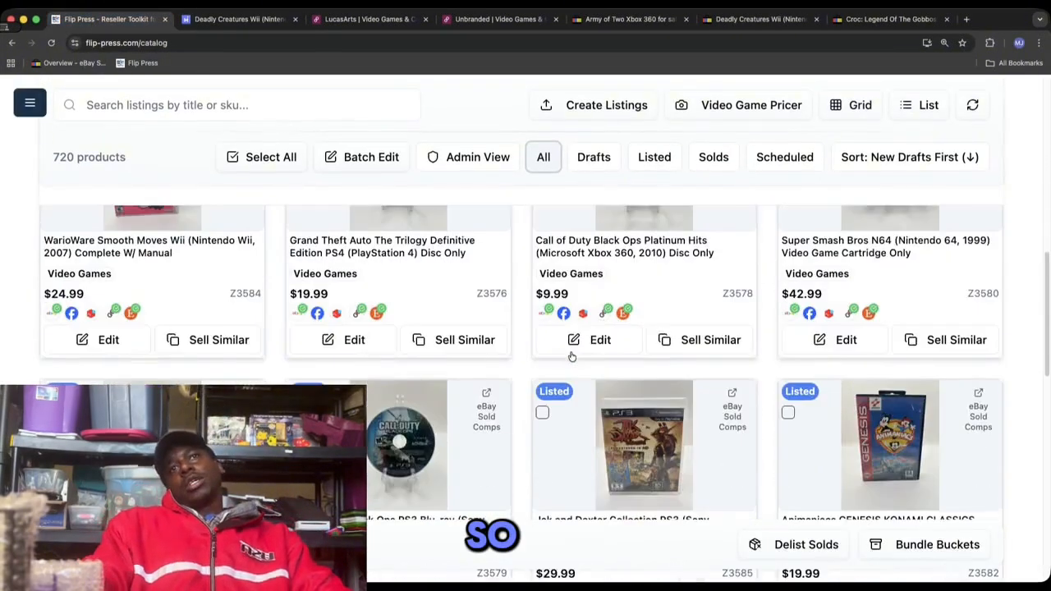
{"action": "scroll", "coordinate": [127, 355], "scroll_direction": "down", "scroll_amount": 3}
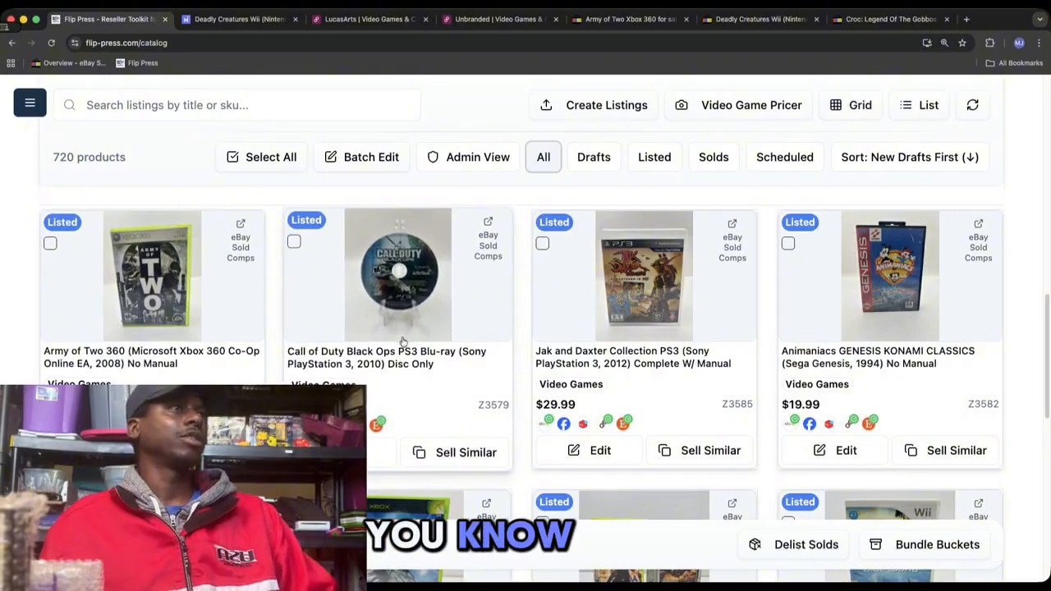
{"action": "scroll", "coordinate": [464, 373], "scroll_direction": "up", "scroll_amount": 2}
{"action": "scroll", "coordinate": [463, 374], "scroll_direction": "up", "scroll_amount": 6}
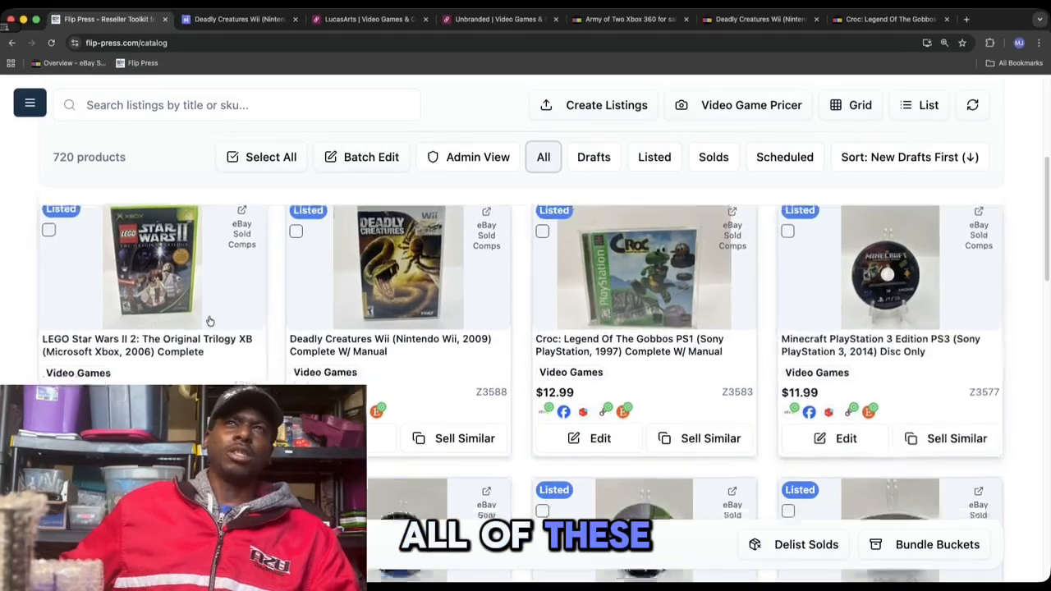
{"action": "scroll", "coordinate": [493, 329], "scroll_direction": "down", "scroll_amount": 4}
{"action": "scroll", "coordinate": [491, 277], "scroll_direction": "down", "scroll_amount": 3}
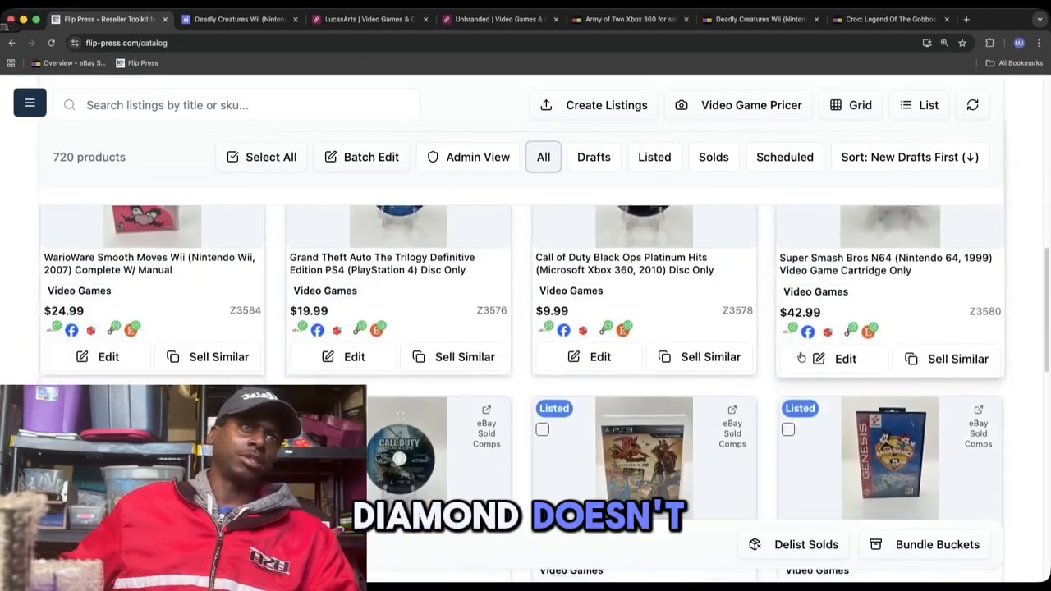
{"action": "scroll", "coordinate": [481, 374], "scroll_direction": "down", "scroll_amount": 4}
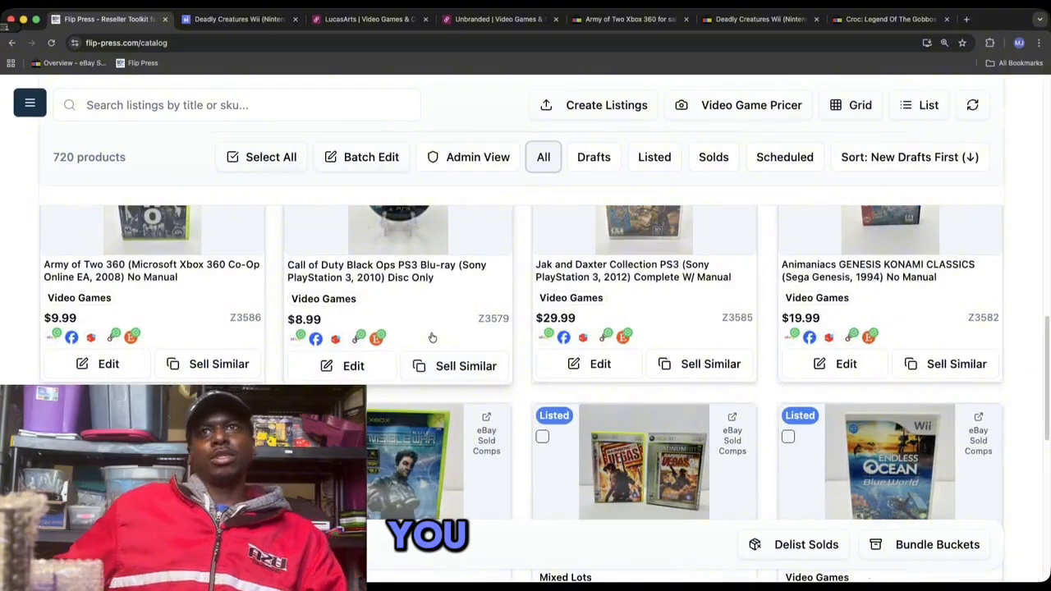
{"action": "scroll", "coordinate": [432, 338], "scroll_direction": "up", "scroll_amount": 1}
{"action": "scroll", "coordinate": [431, 337], "scroll_direction": "up", "scroll_amount": 10}
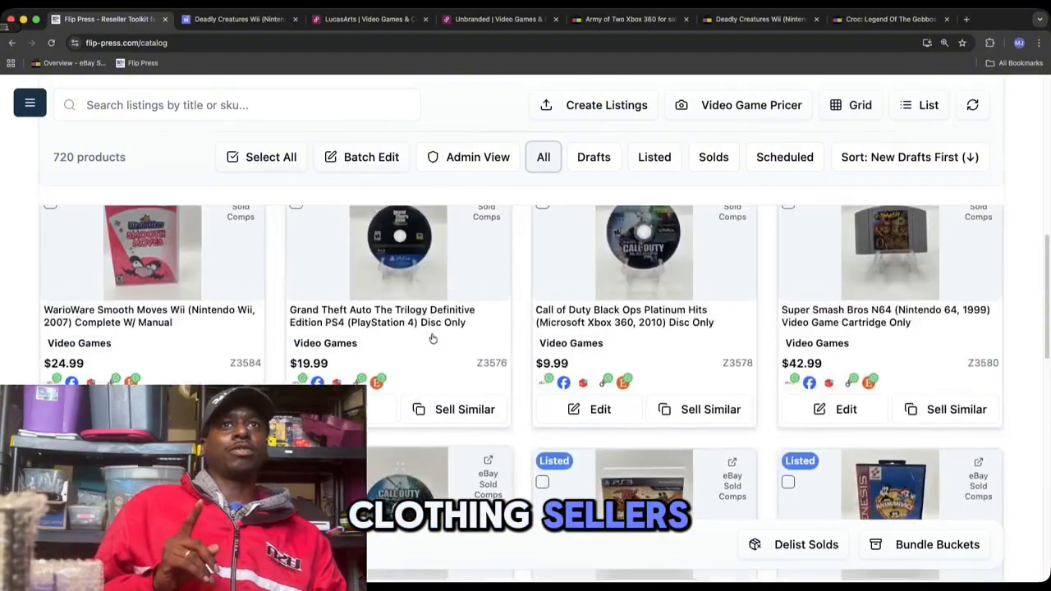
{"action": "scroll", "coordinate": [433, 338], "scroll_direction": "up", "scroll_amount": 3}
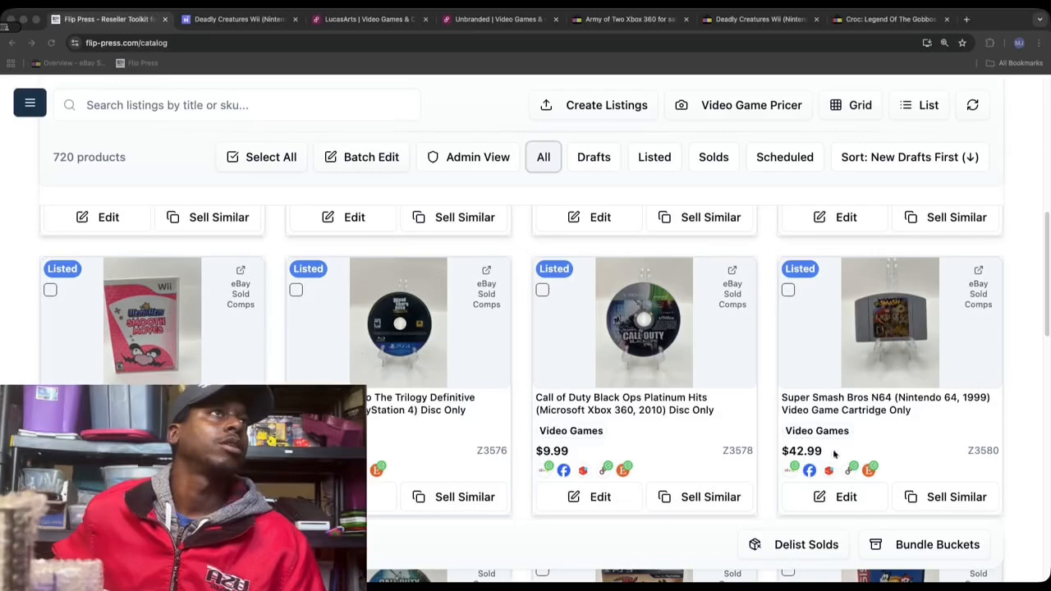
{"action": "scroll", "coordinate": [783, 456], "scroll_direction": "down", "scroll_amount": 5}
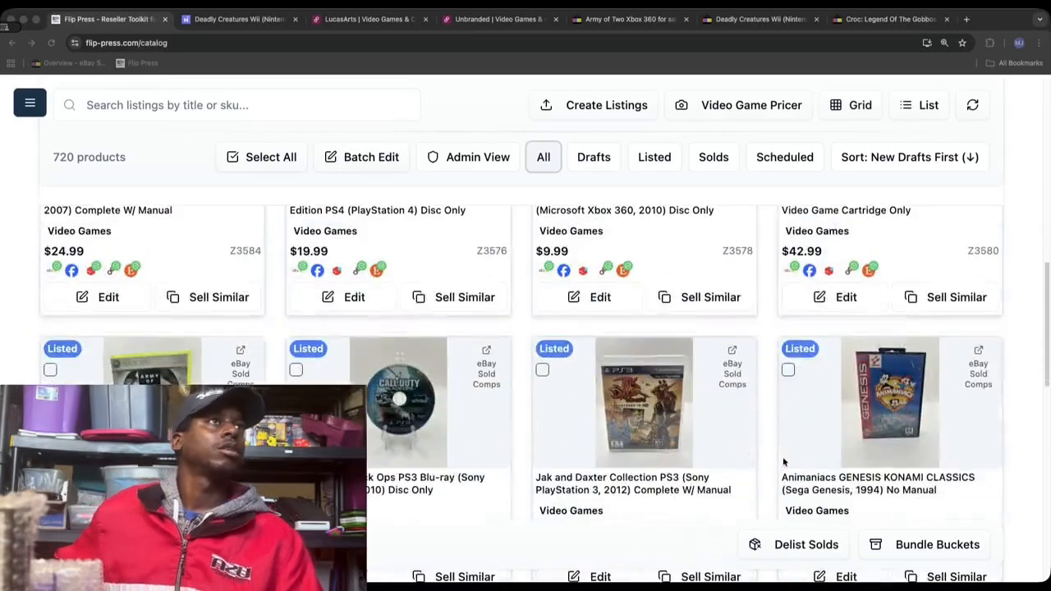
{"action": "scroll", "coordinate": [784, 459], "scroll_direction": "up", "scroll_amount": 2}
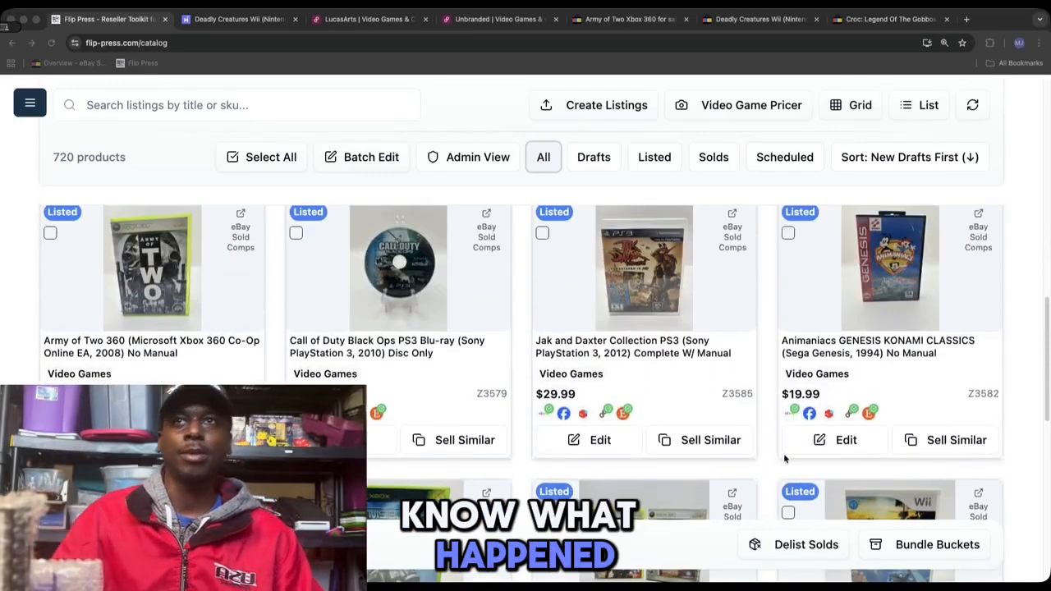
{"action": "scroll", "coordinate": [802, 370], "scroll_direction": "up", "scroll_amount": 3}
{"action": "scroll", "coordinate": [805, 371], "scroll_direction": "up", "scroll_amount": 3}
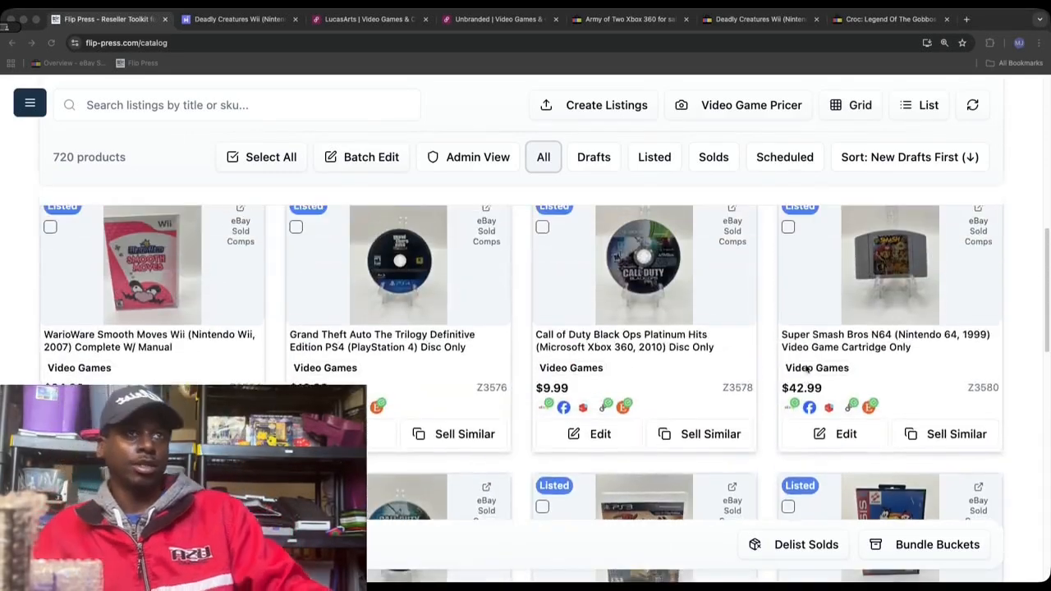